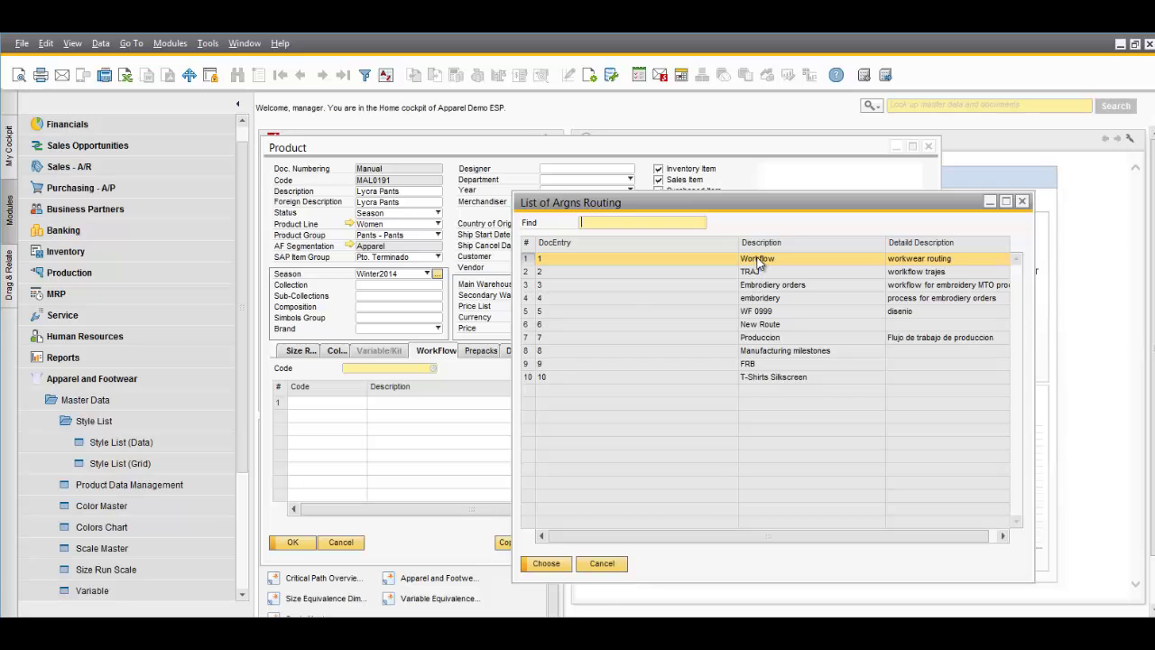
Assign the routing described as Workflow to the Lycra Pants product.
double_click(758, 260)
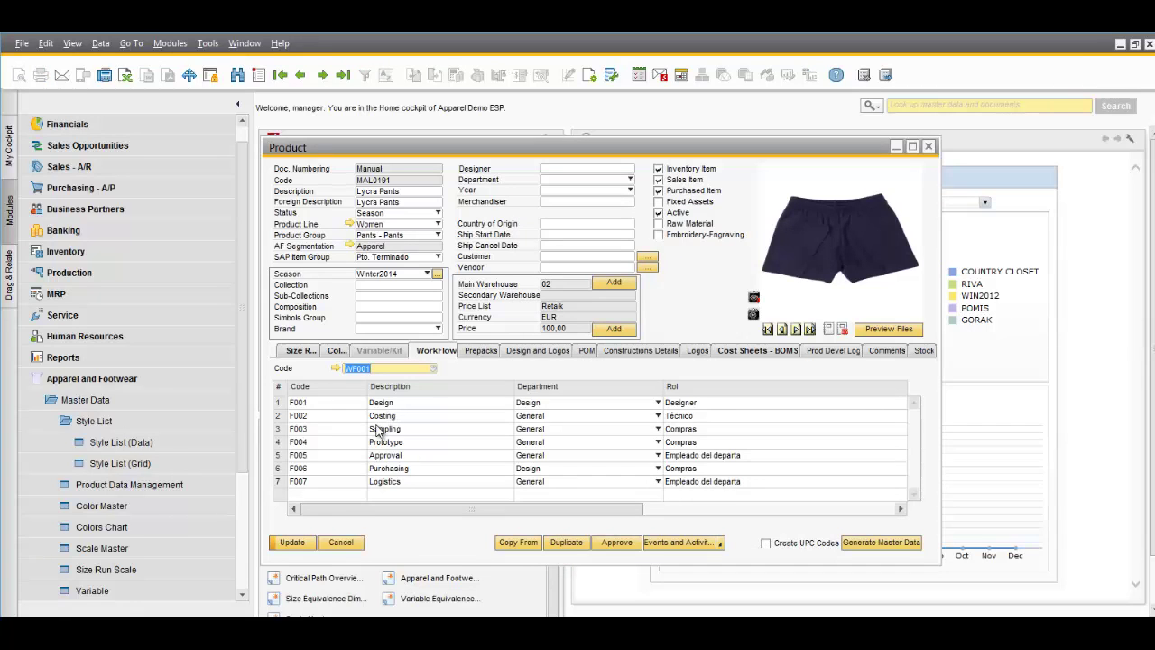
Examine the phases, departments, roles, managers and lead times in the product's WF001 phase routing template, and close it without changes.
left_click(333, 369)
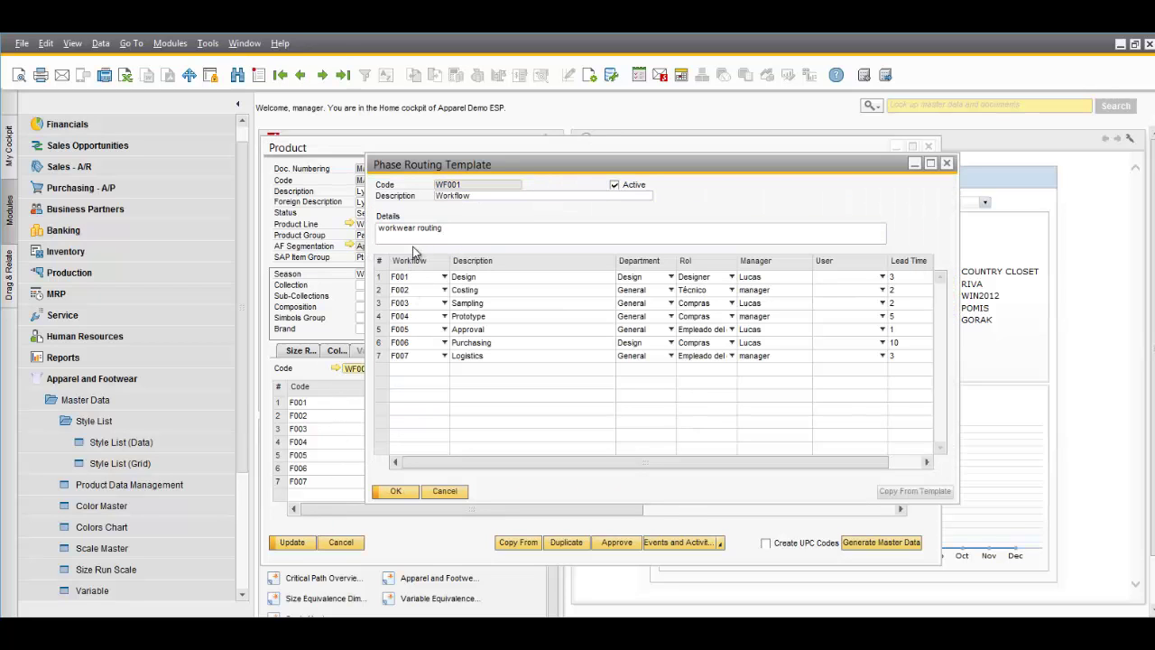
left_click(485, 276)
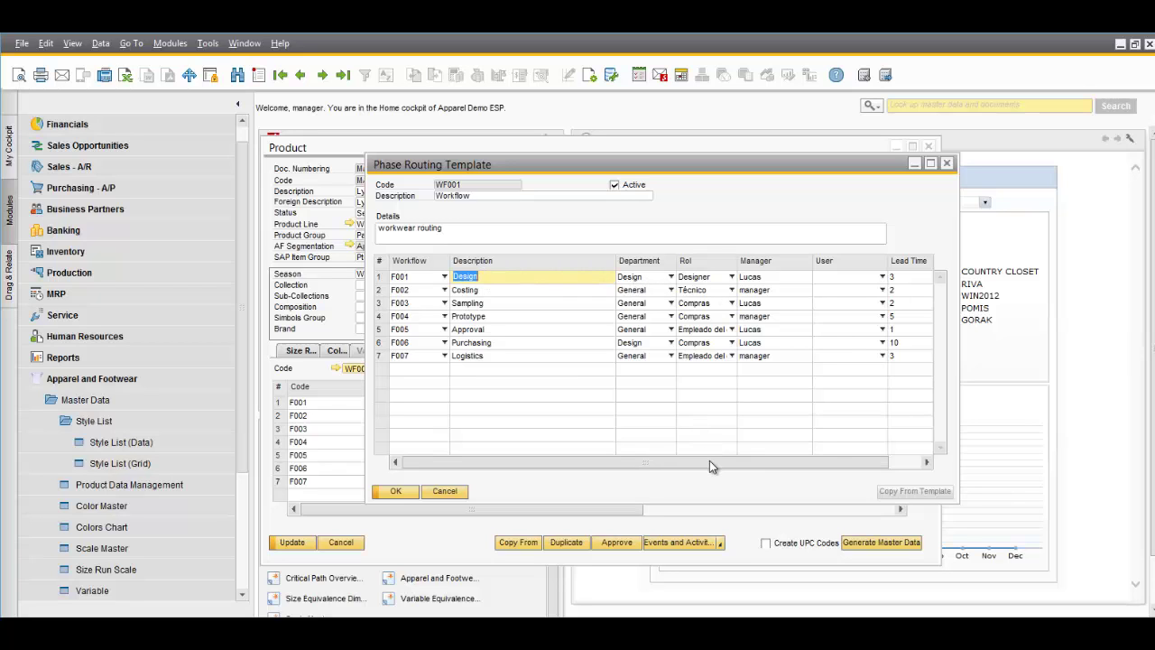
left_click_drag(709, 460, 762, 462)
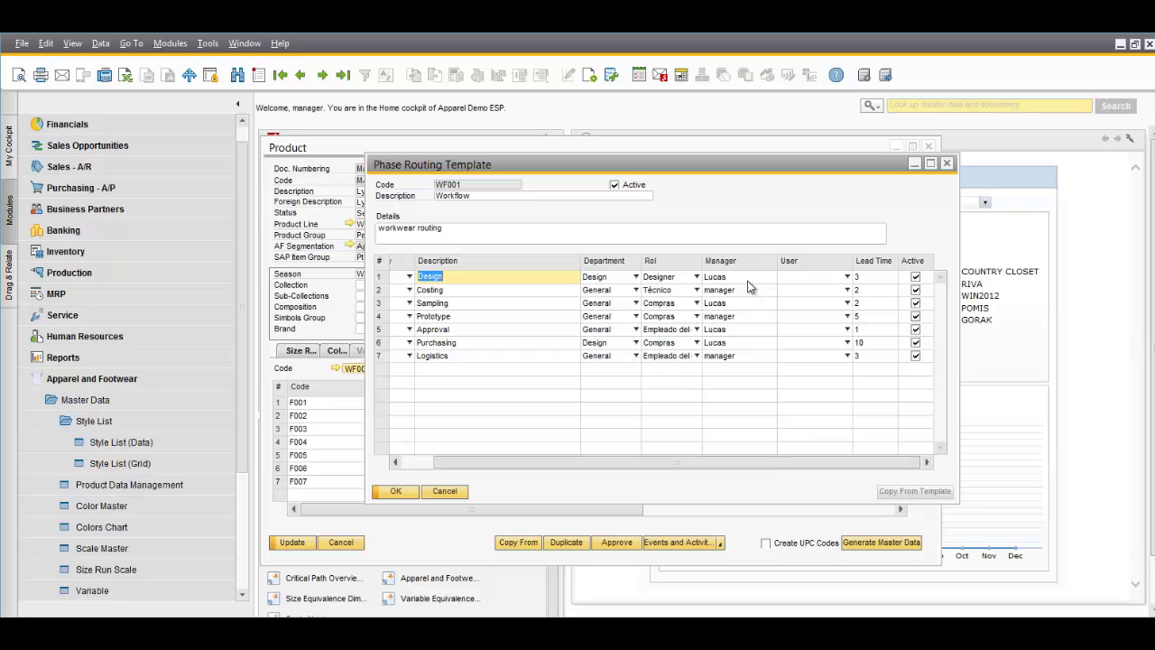
left_click(868, 278)
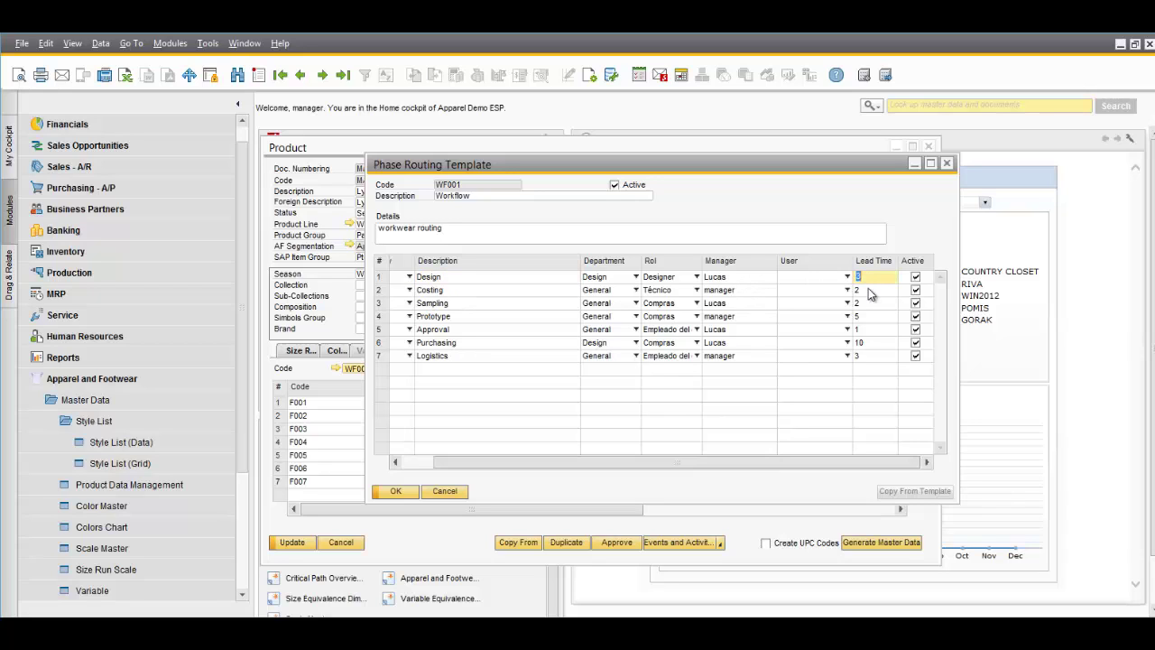
left_click(871, 292)
left_click(870, 303)
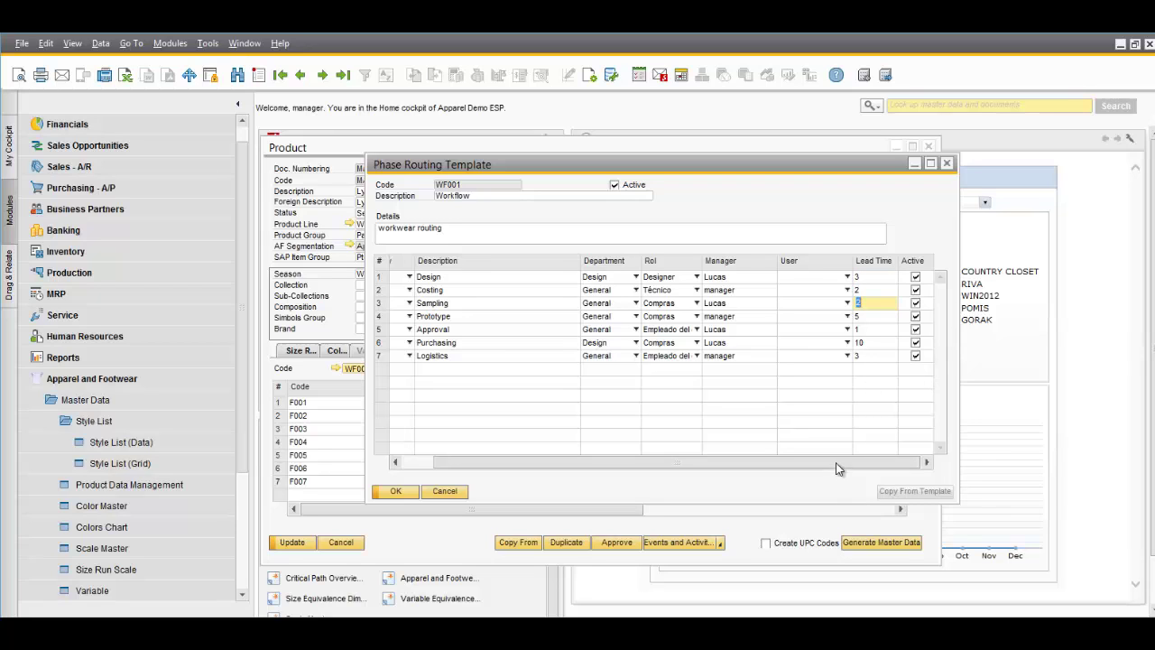
left_click_drag(836, 465, 686, 465)
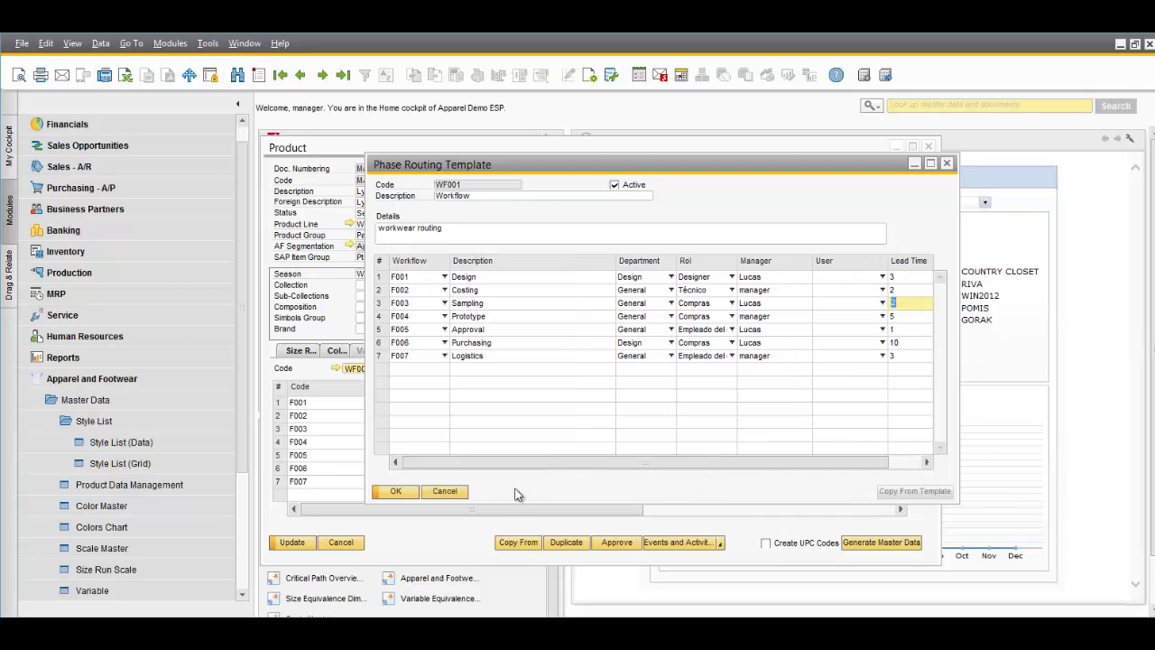
left_click(446, 492)
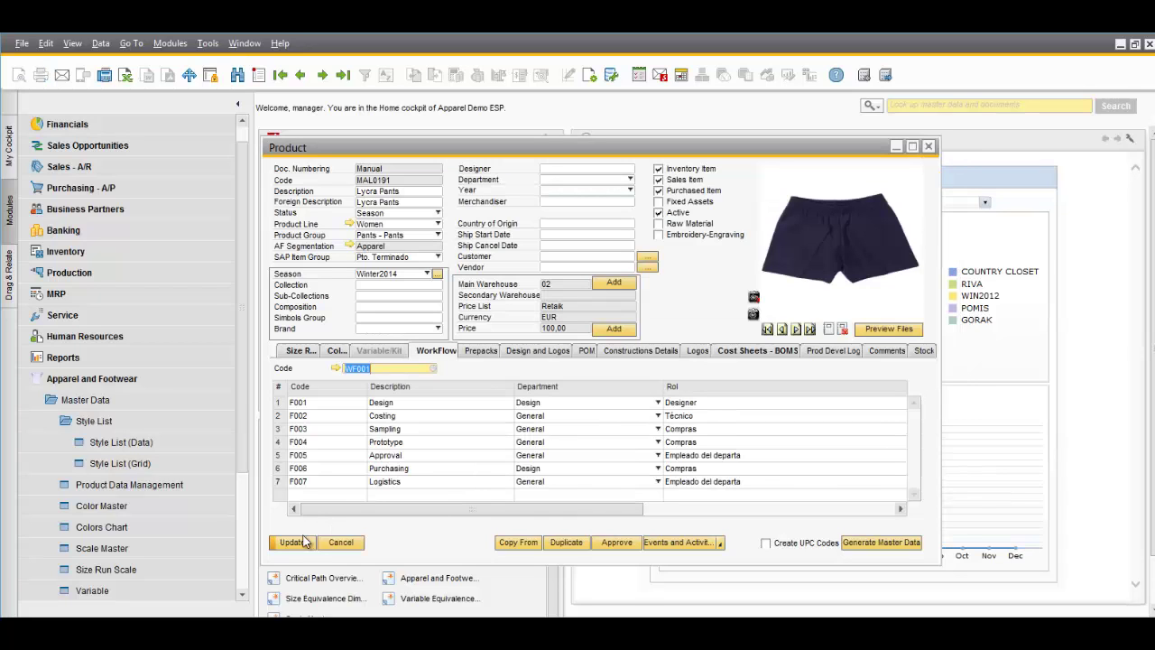
Save the updated product and start a new project for it.
left_click(294, 541)
right_click(679, 285)
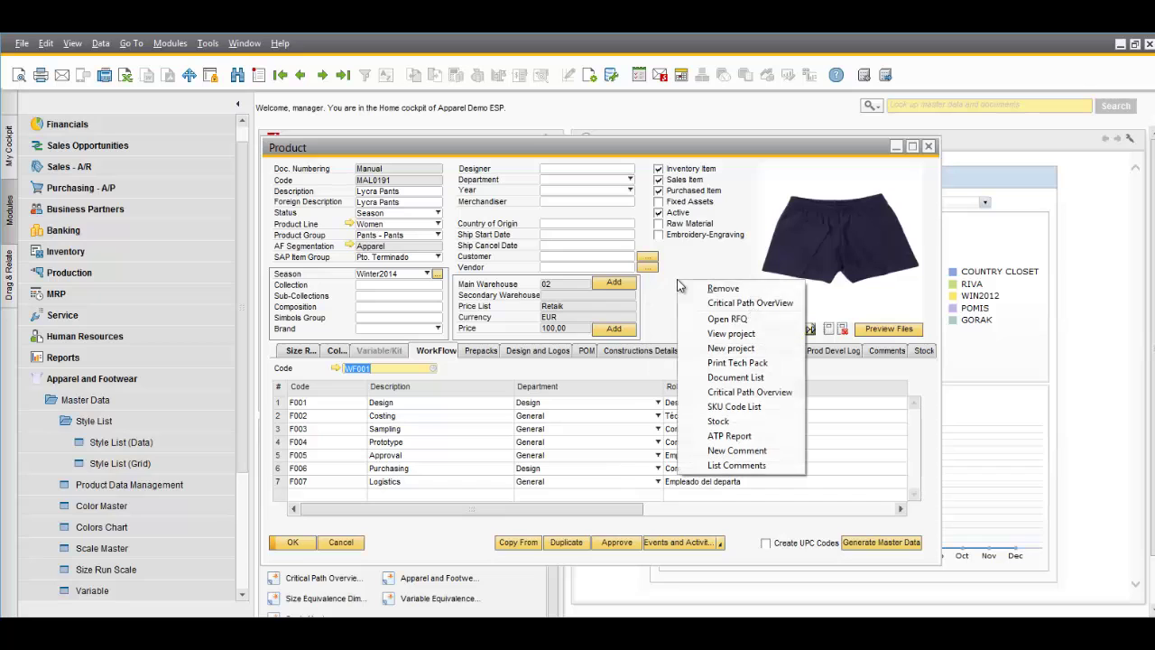
left_click(729, 348)
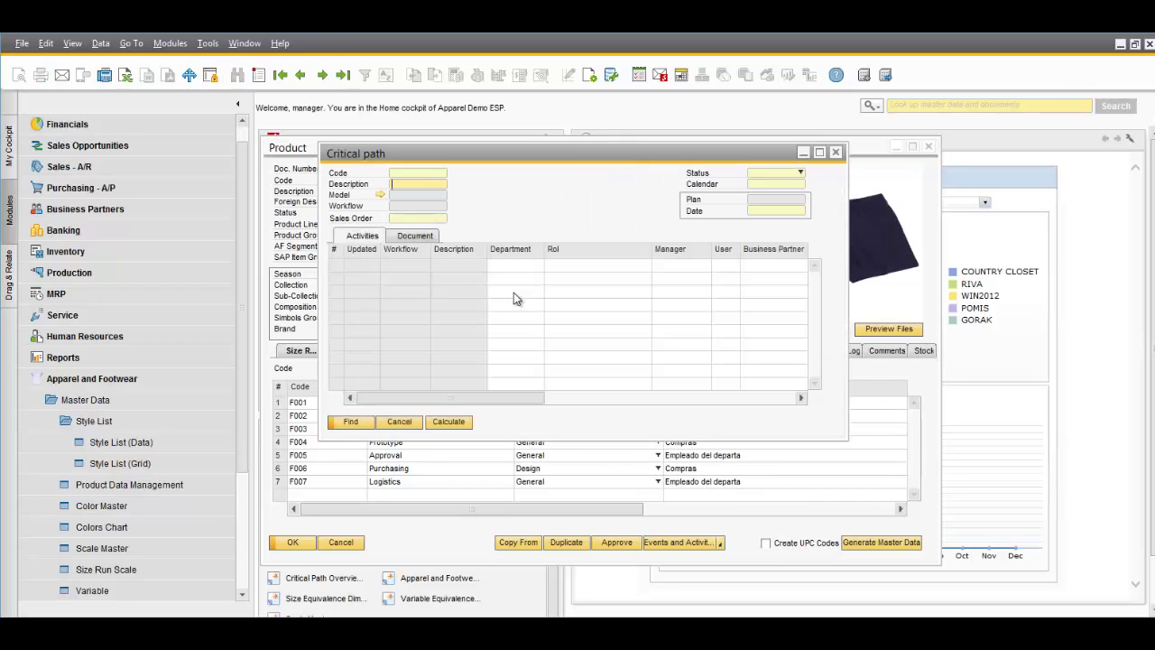
Copy the new critical path's code into its description.
right_click(407, 177)
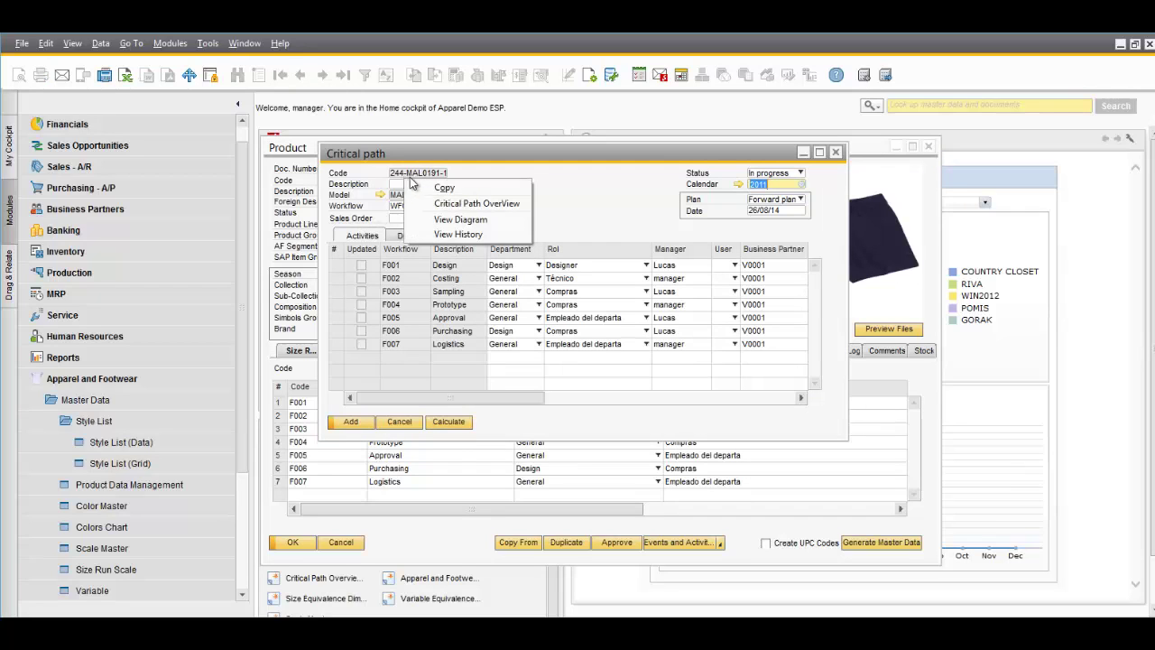
left_click(422, 186)
left_click(416, 184)
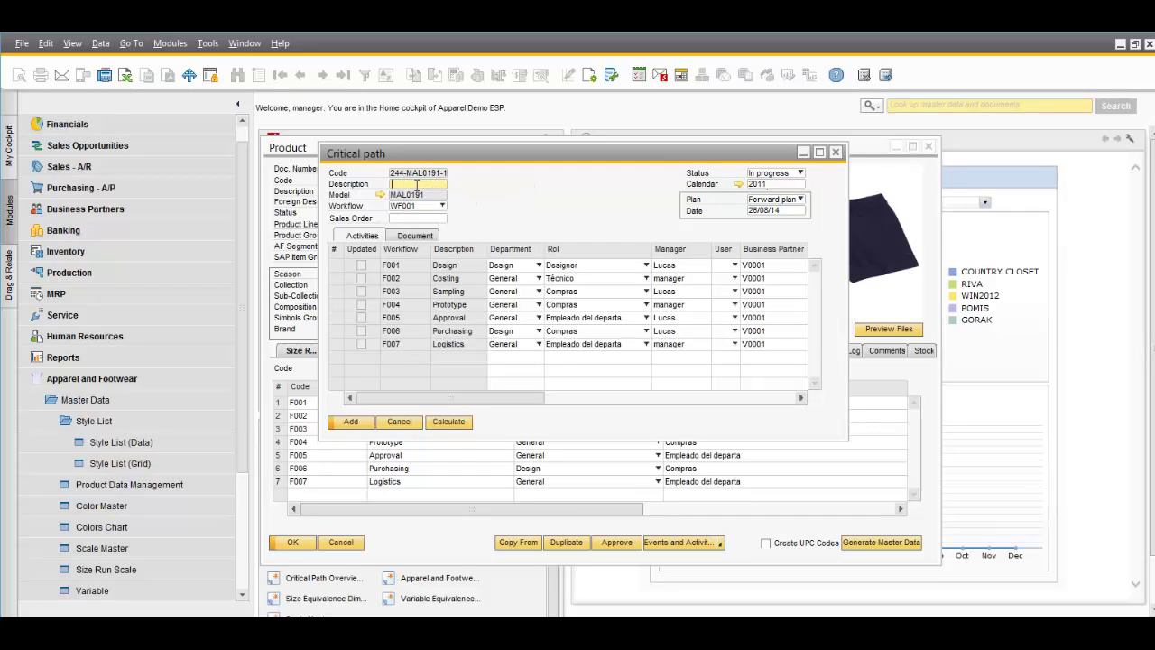
key("ctrl+v")
key("Tab")
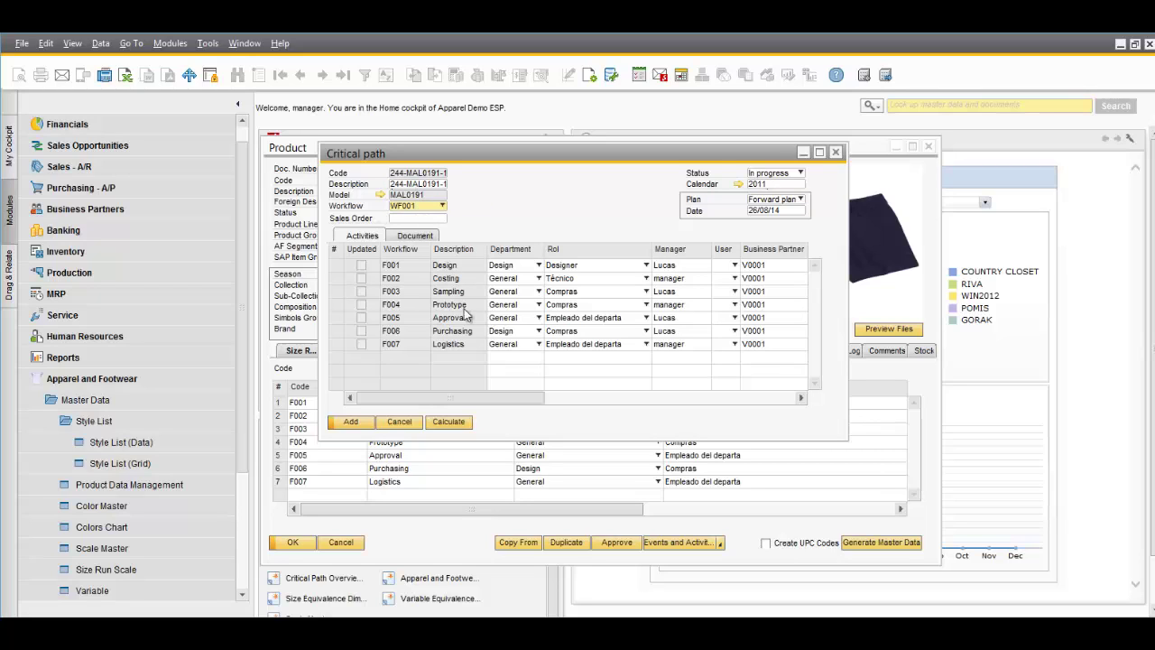
Change the critical path to backward planning with the date 26/12/14.
left_click_drag(479, 396, 409, 395)
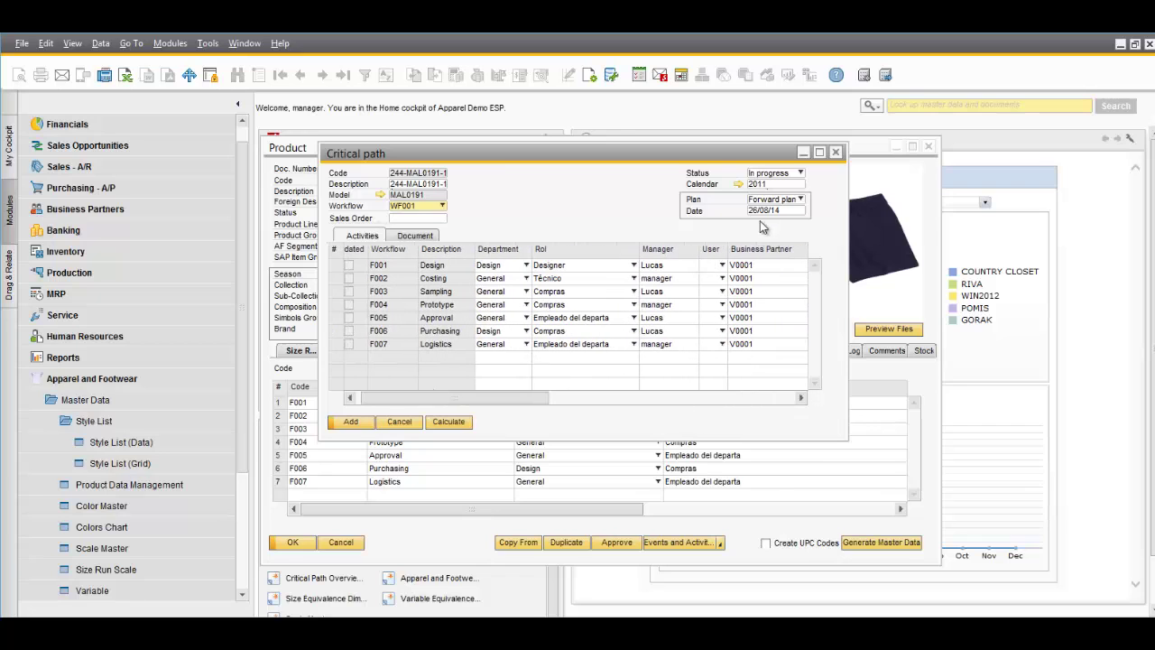
left_click(772, 201)
left_click(794, 224)
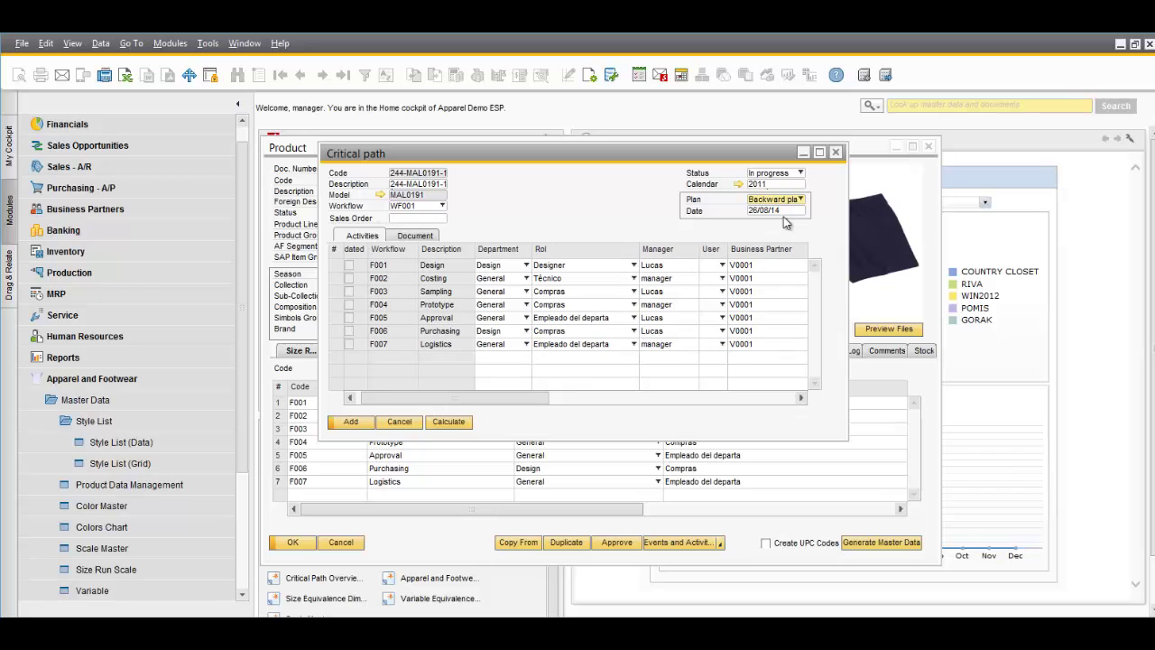
left_click(800, 210)
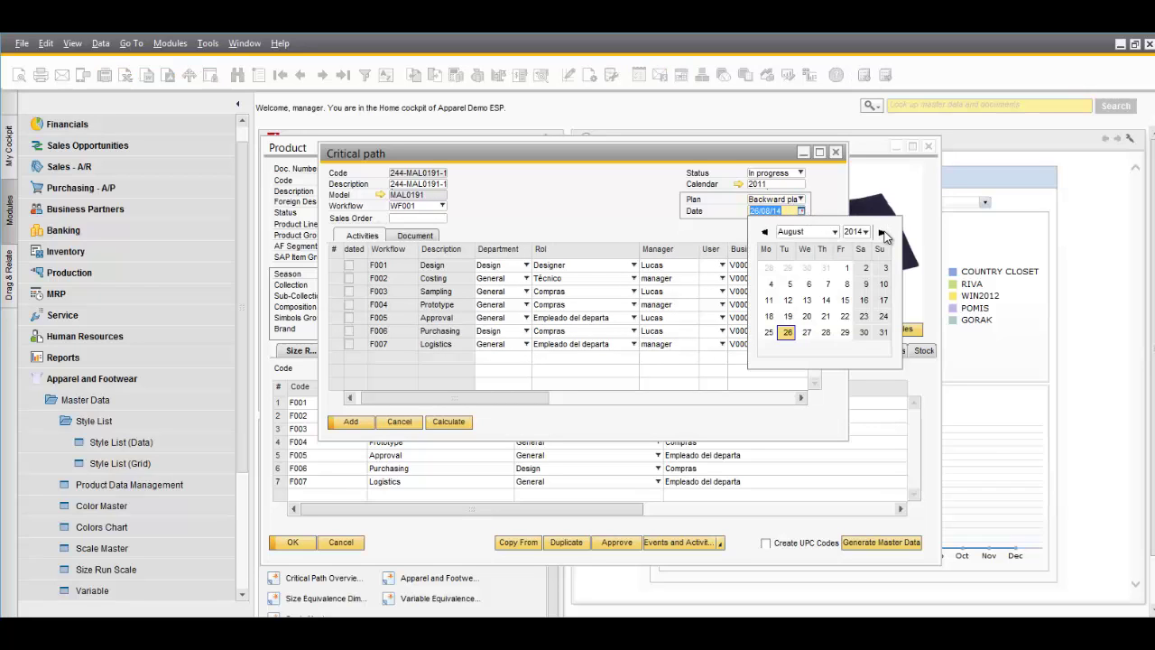
left_click(882, 232)
left_click(882, 232)
left_click(882, 232)
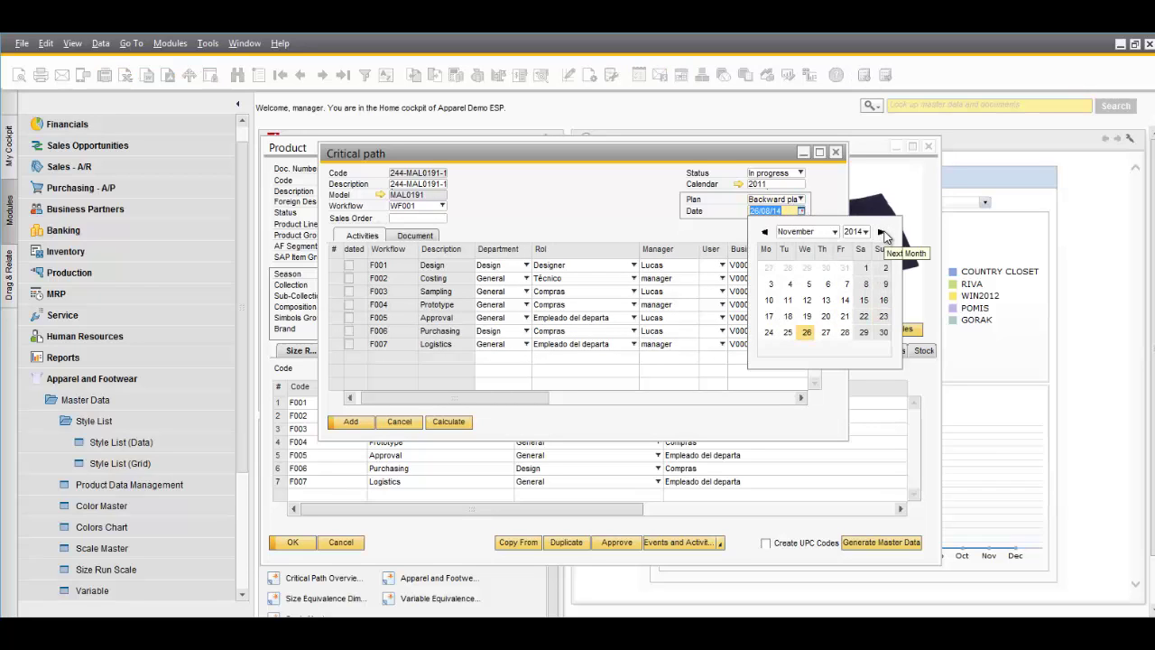
left_click(882, 232)
left_click(847, 316)
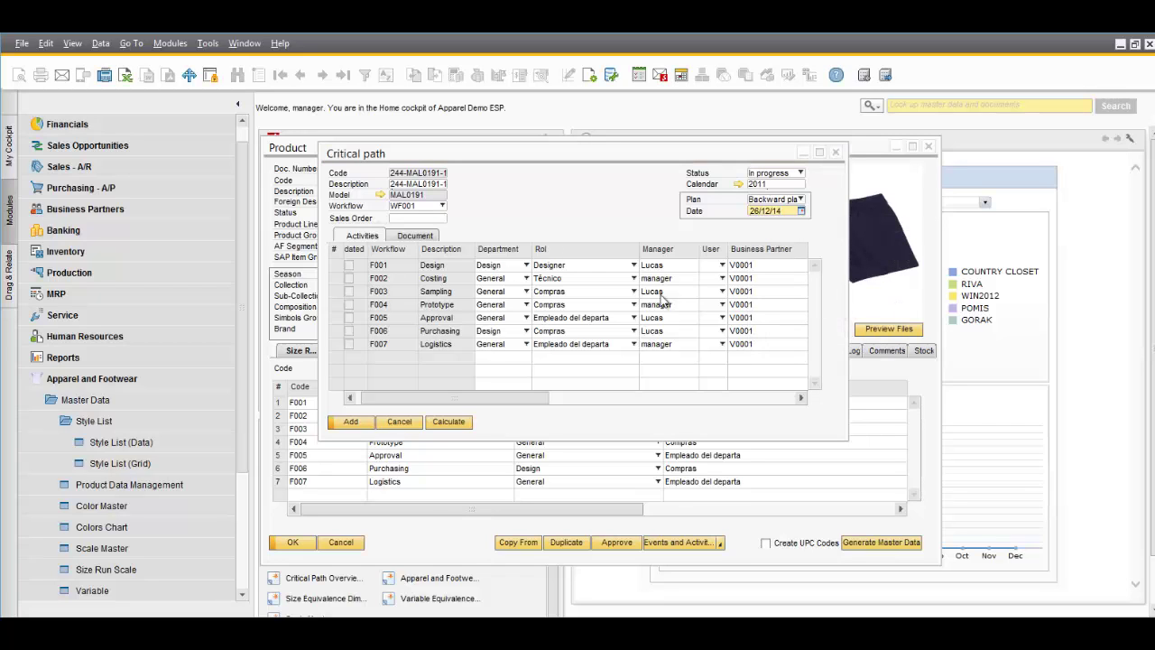
Calculate the start and end dates of all phases, and add the critical path.
left_click(445, 422)
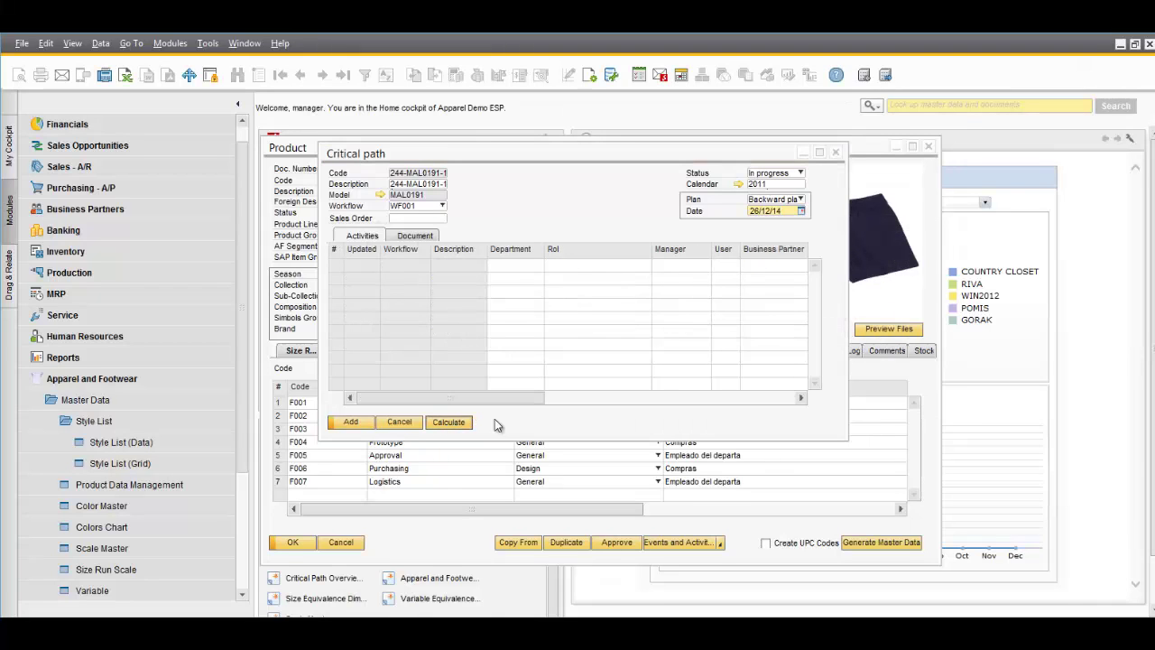
left_click_drag(532, 400, 679, 398)
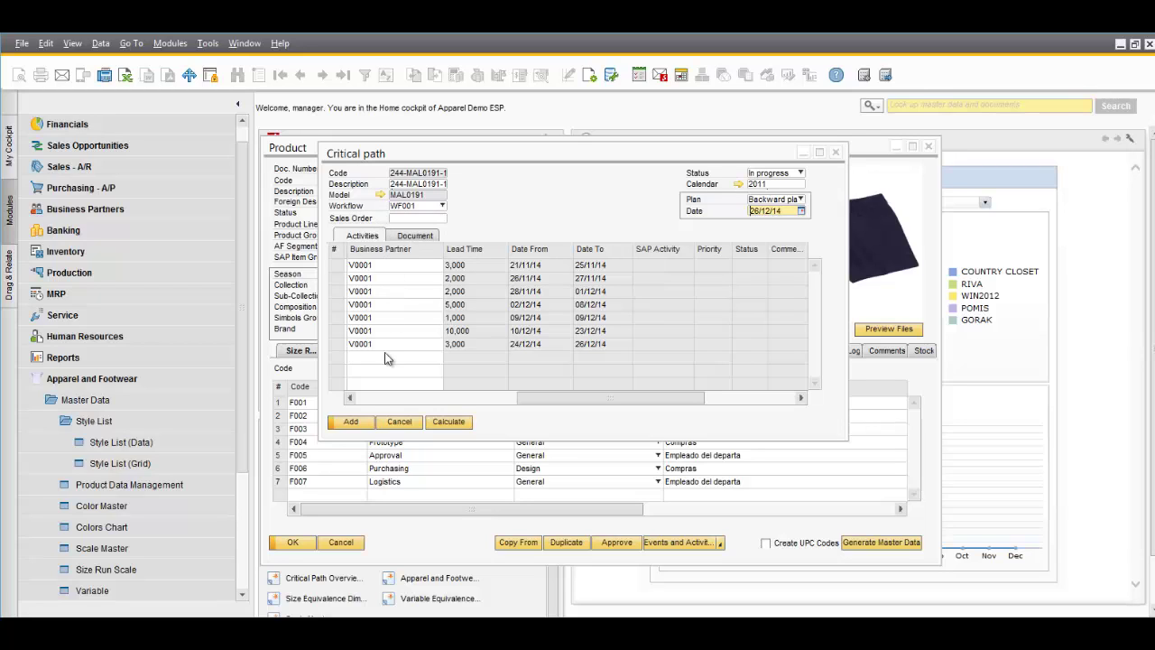
left_click(351, 422)
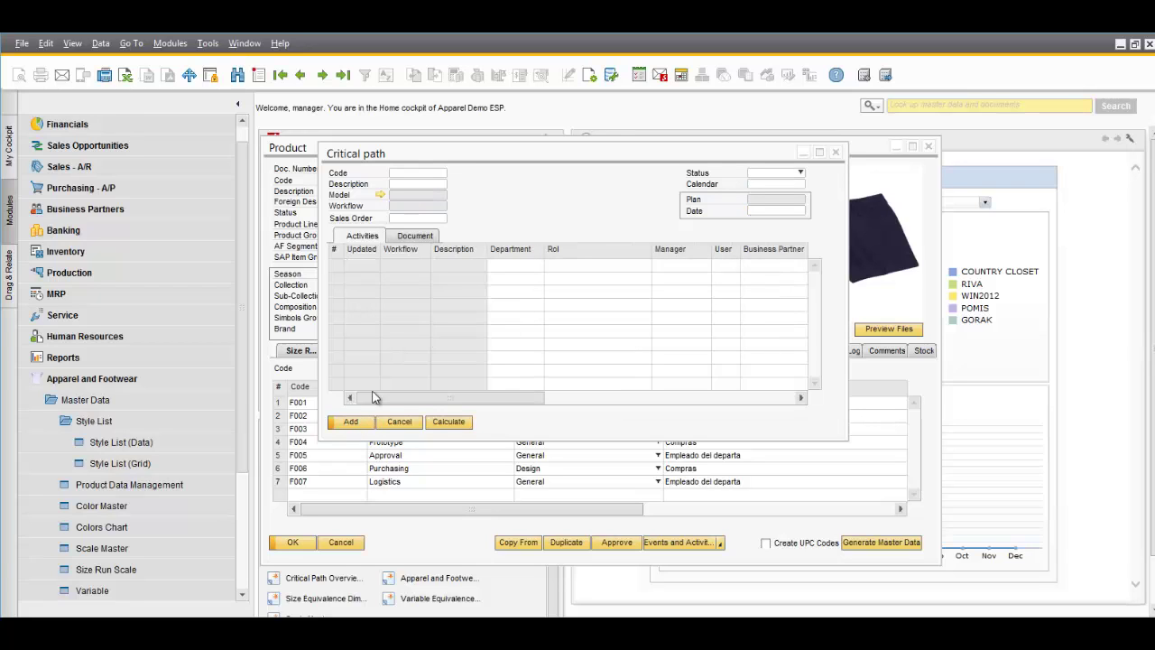
Reopen the newly added critical path, create activities for its phases, and save the update.
left_click(343, 75)
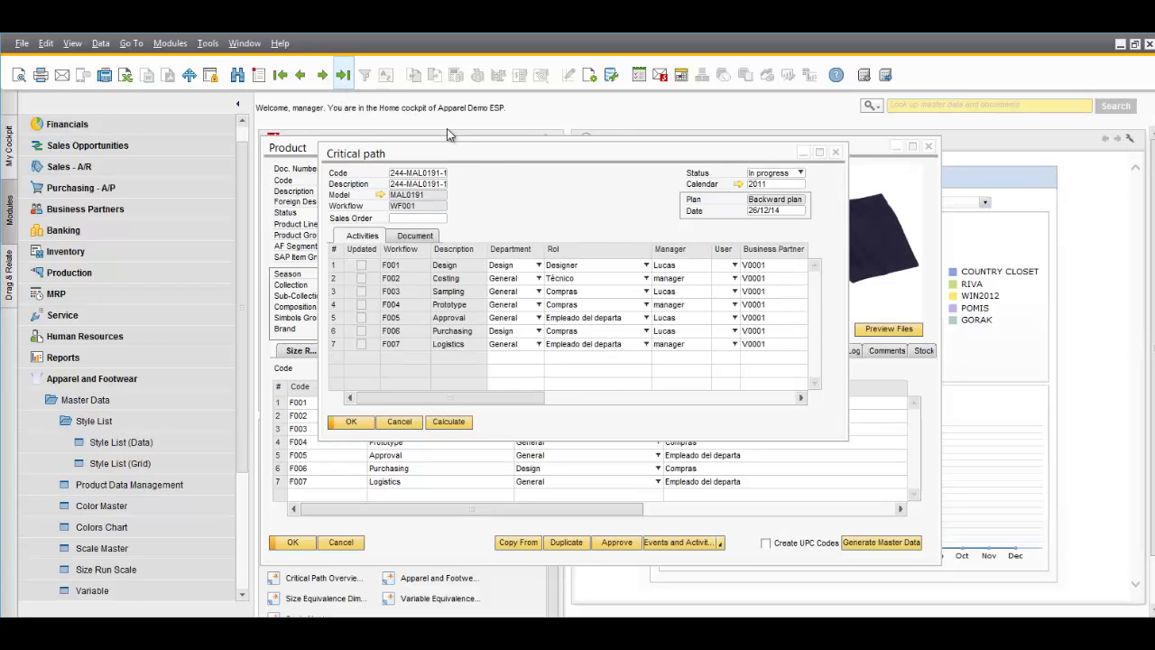
right_click(584, 241)
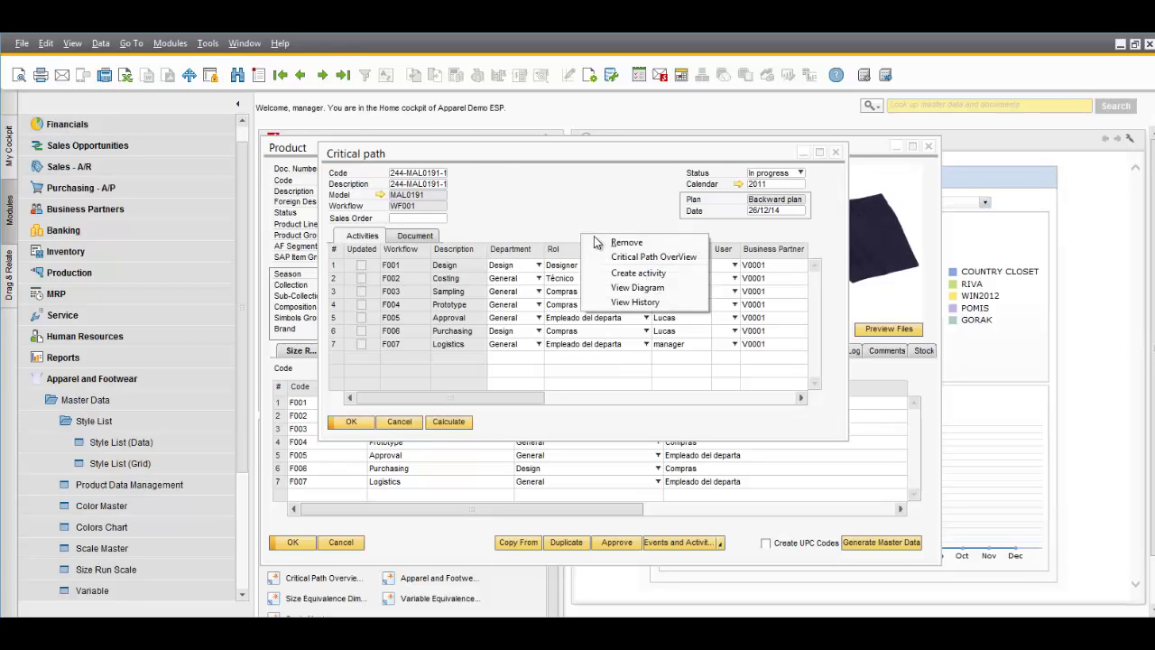
left_click(630, 274)
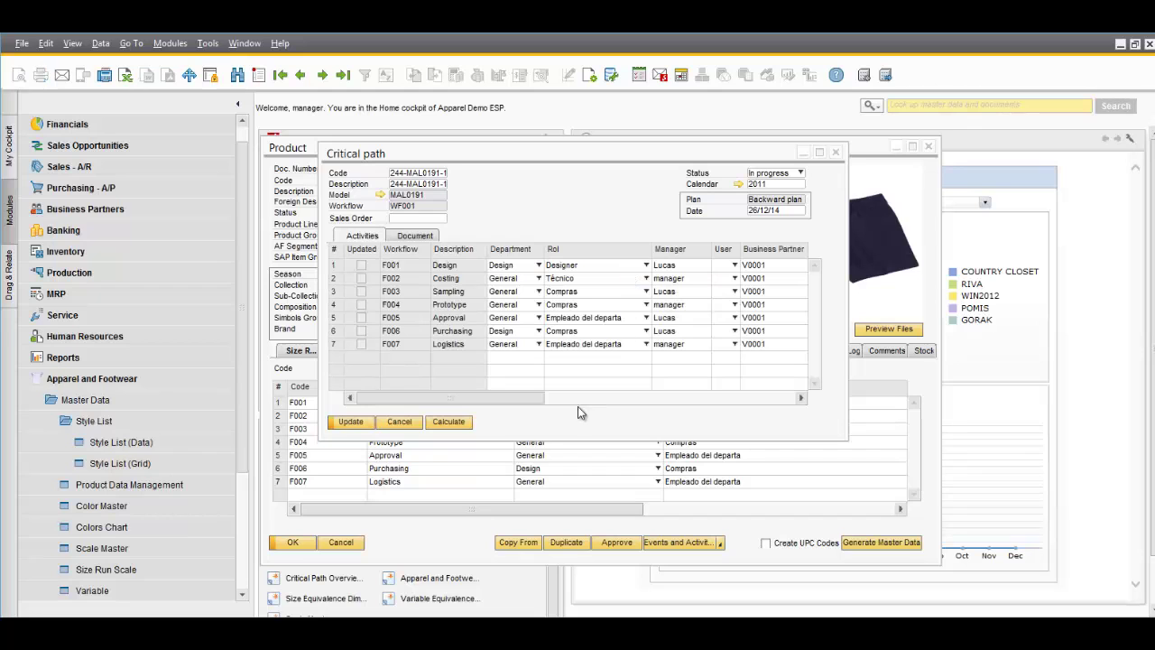
left_click(352, 422)
left_click_drag(501, 397, 745, 423)
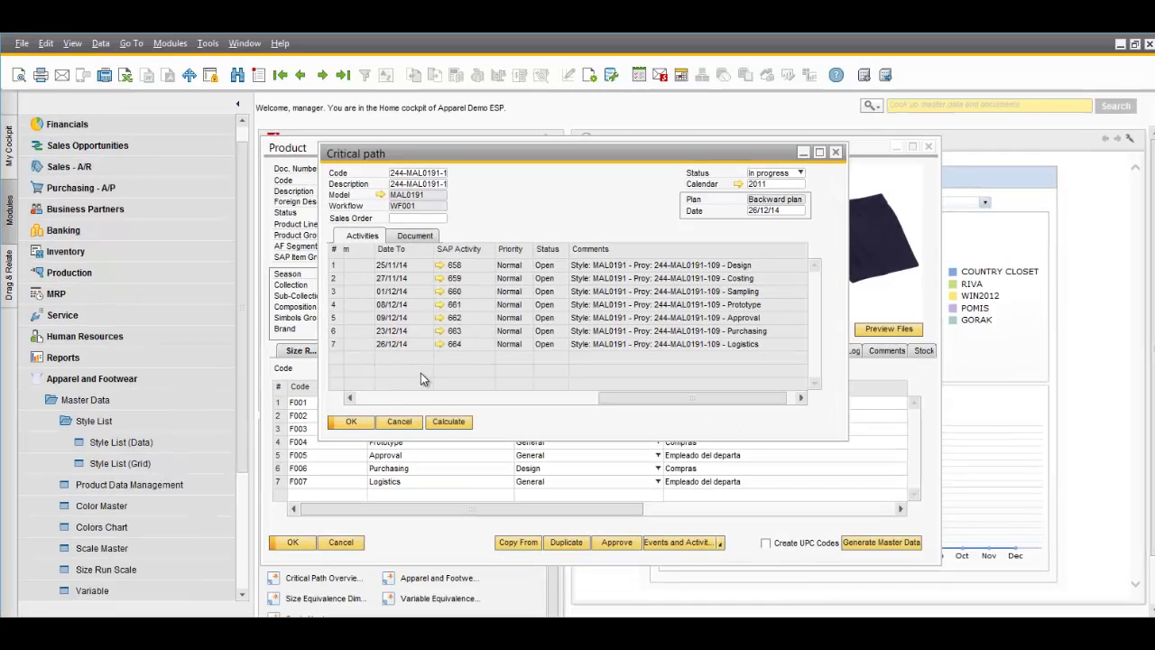
Display the critical path's diagram and expand model MAL0191 down to its project phases.
right_click(535, 249)
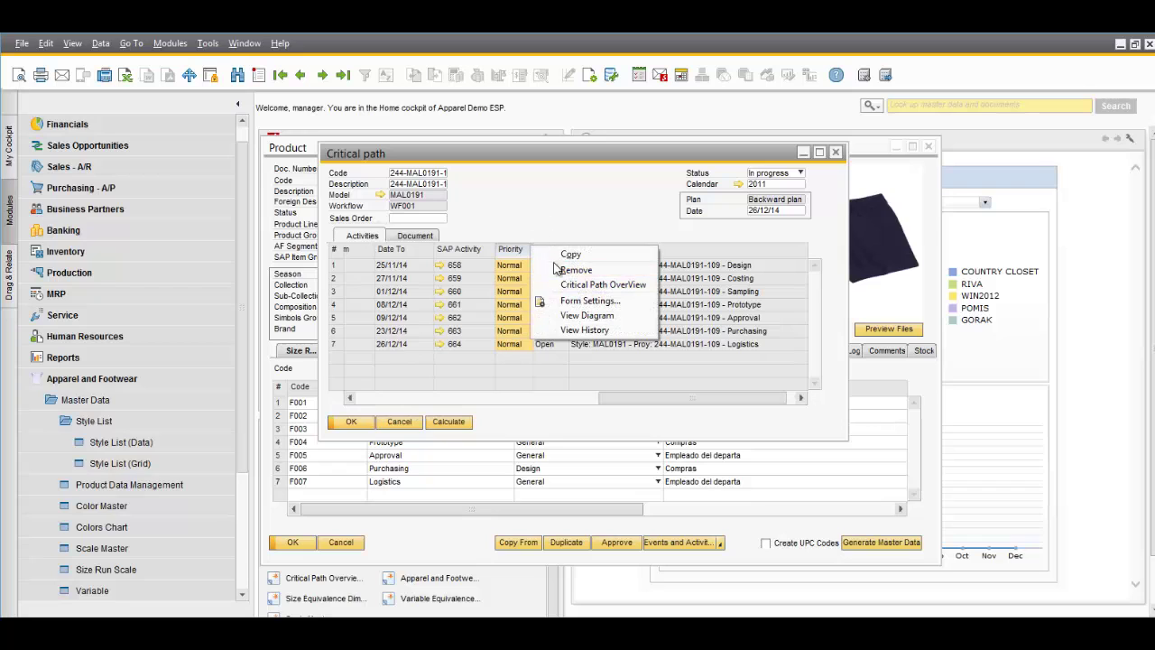
left_click(565, 315)
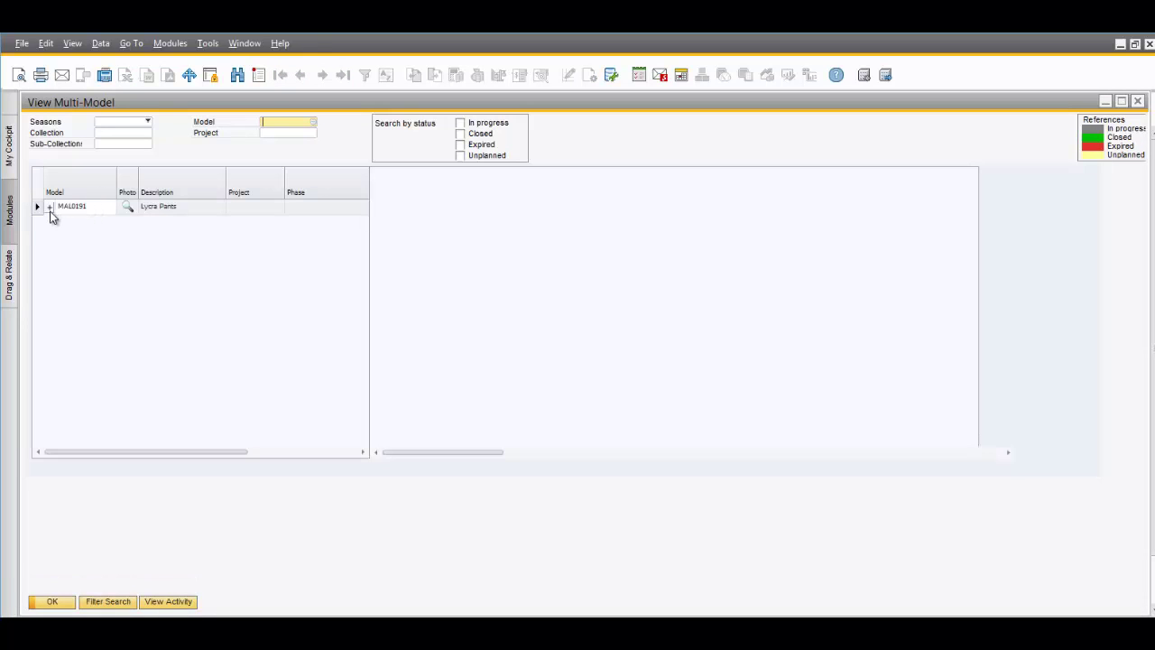
left_click(51, 208)
left_click(61, 222)
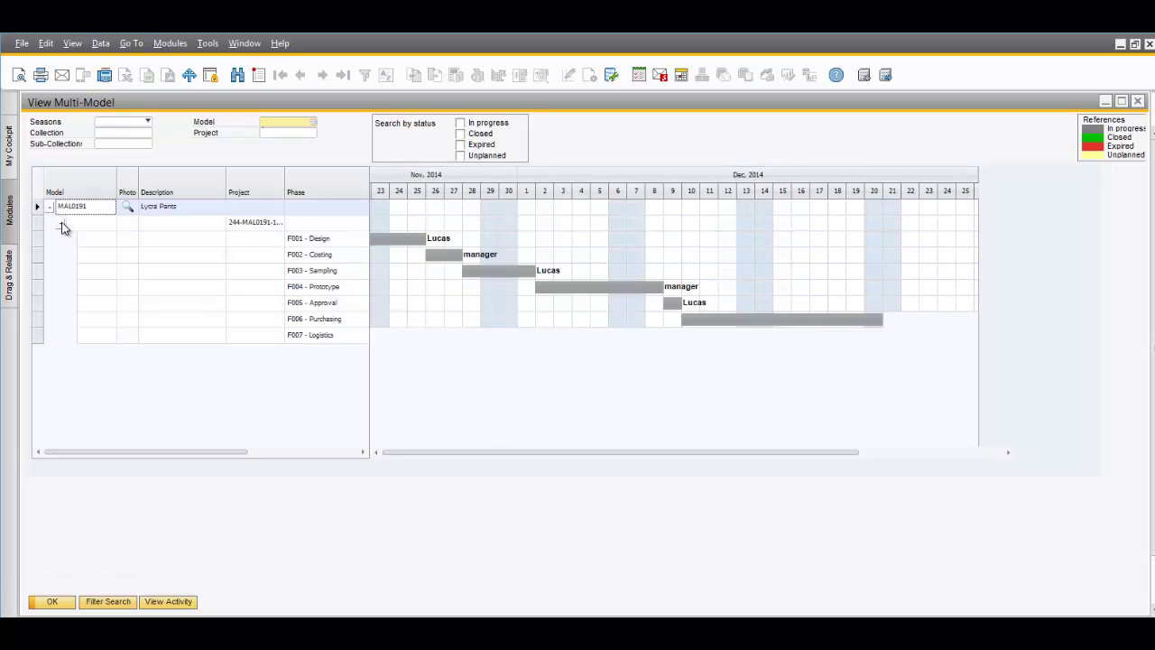
View the photo of model MAL0191 and close it.
left_click(128, 209)
left_click_drag(193, 154, 199, 317)
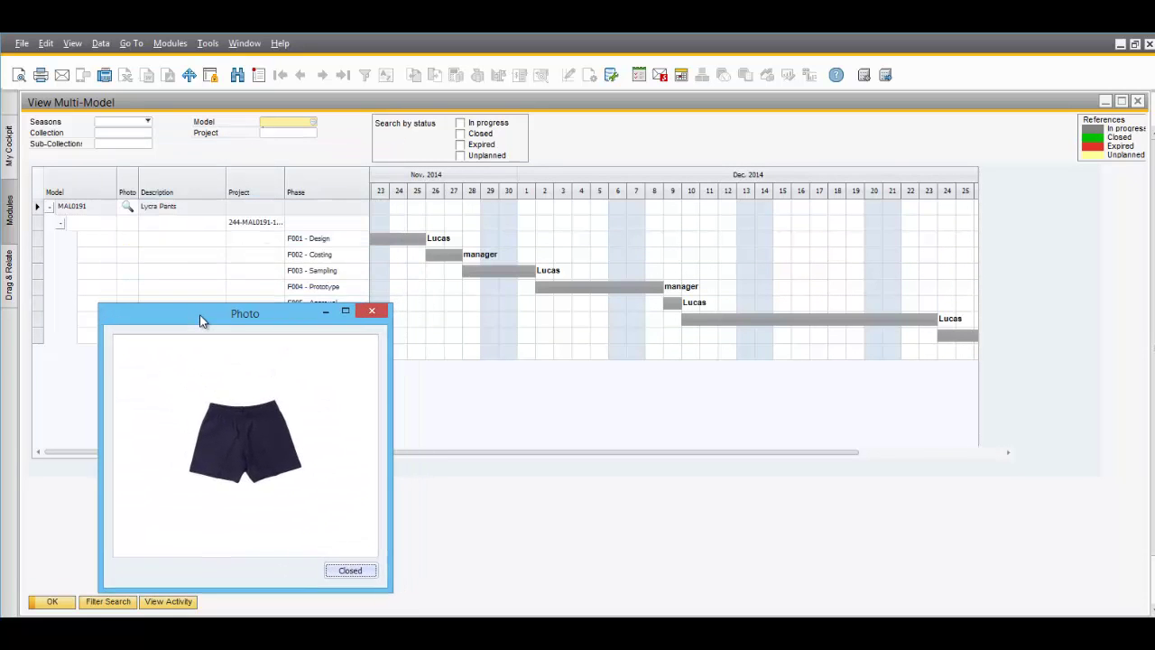
left_click(372, 310)
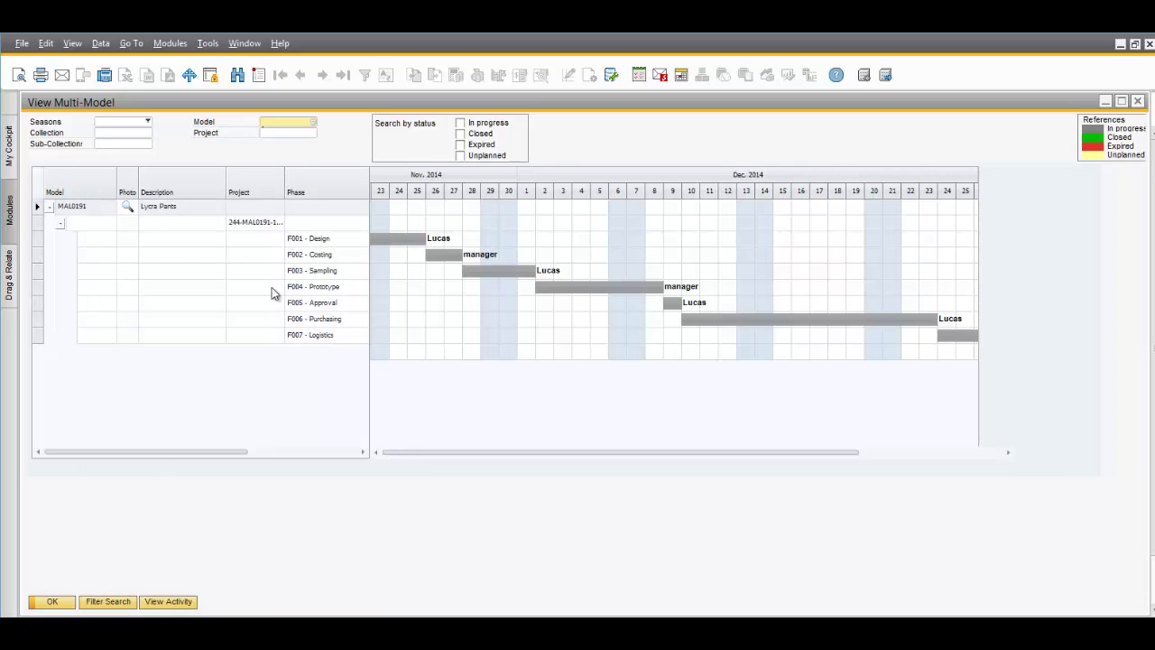
Open the activity for the F001 - Design phase and examine the style, project and phase in its remarks.
left_click(38, 240)
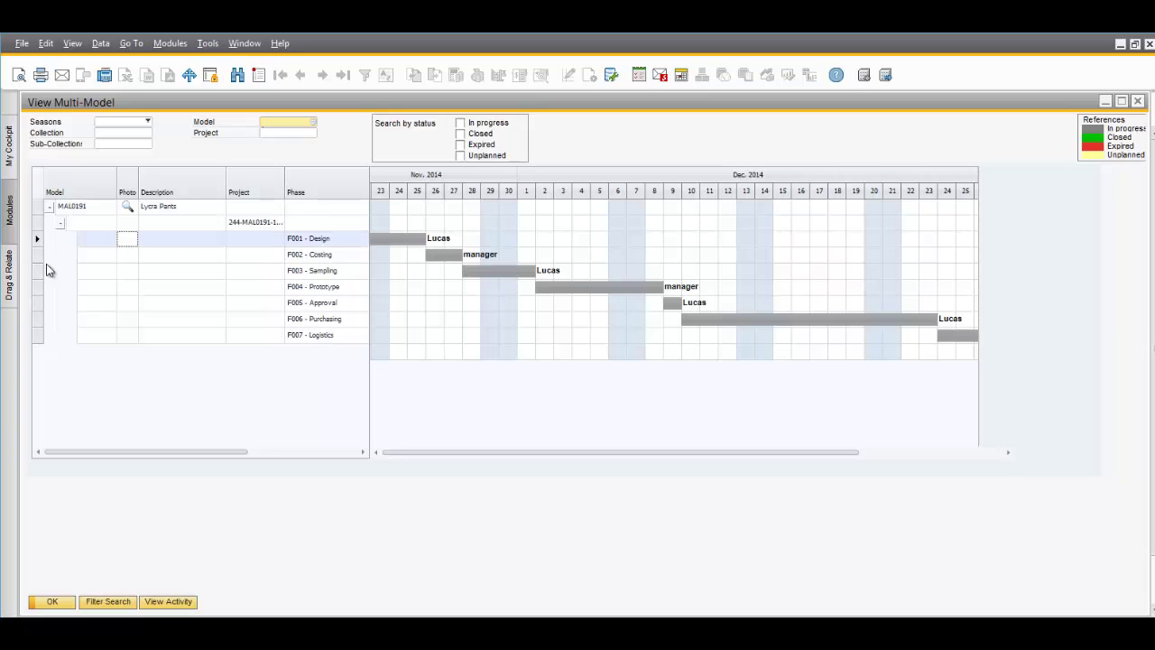
left_click(168, 601)
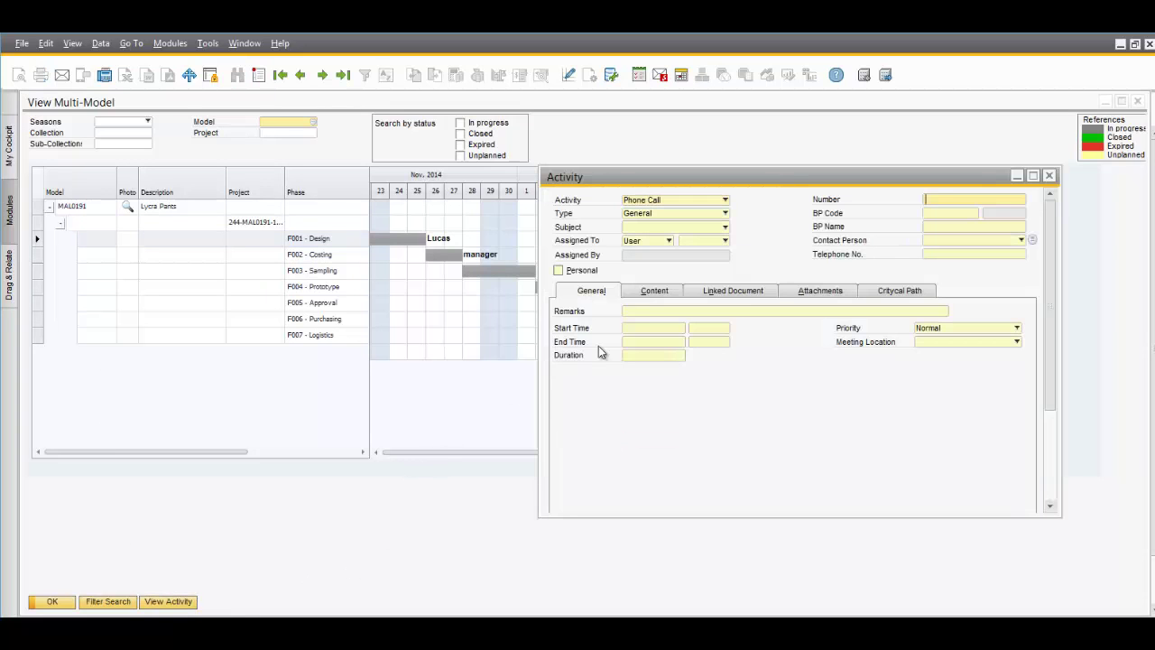
left_click_drag(743, 517, 743, 627)
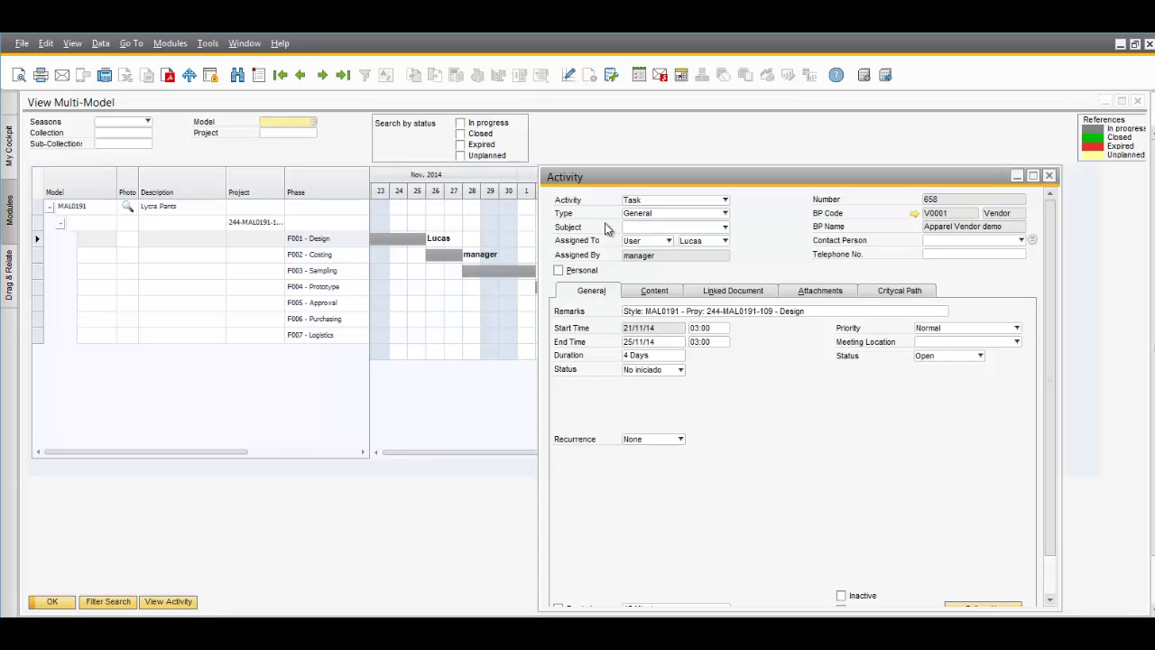
triple_click(713, 310)
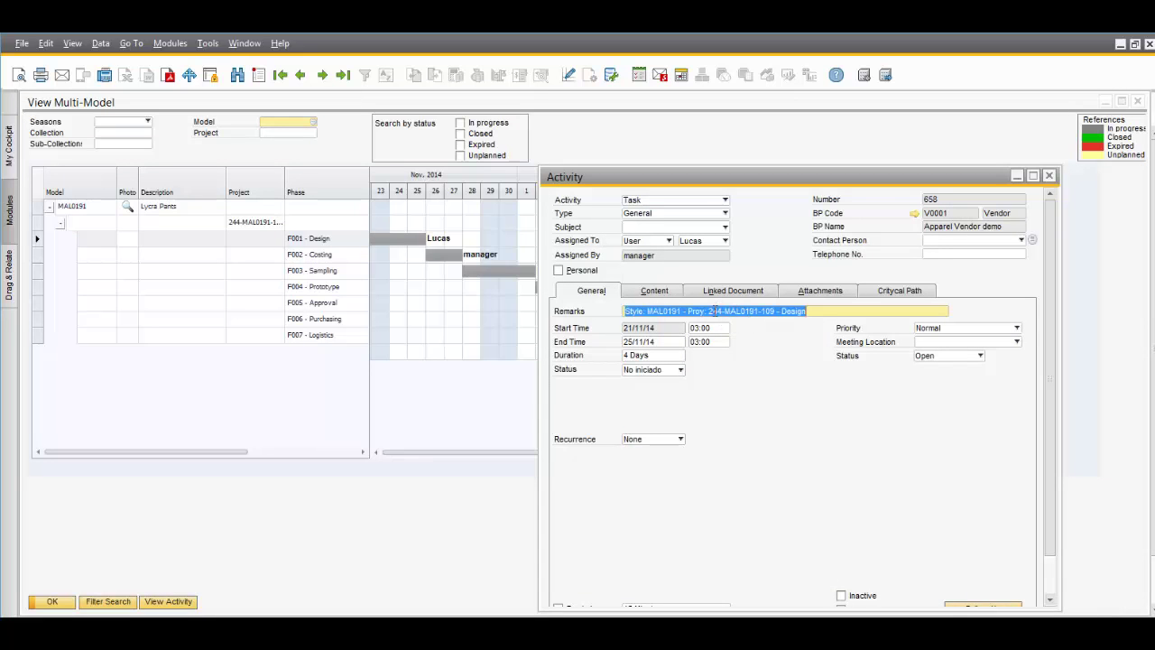
left_click_drag(625, 310, 816, 312)
left_click(695, 311)
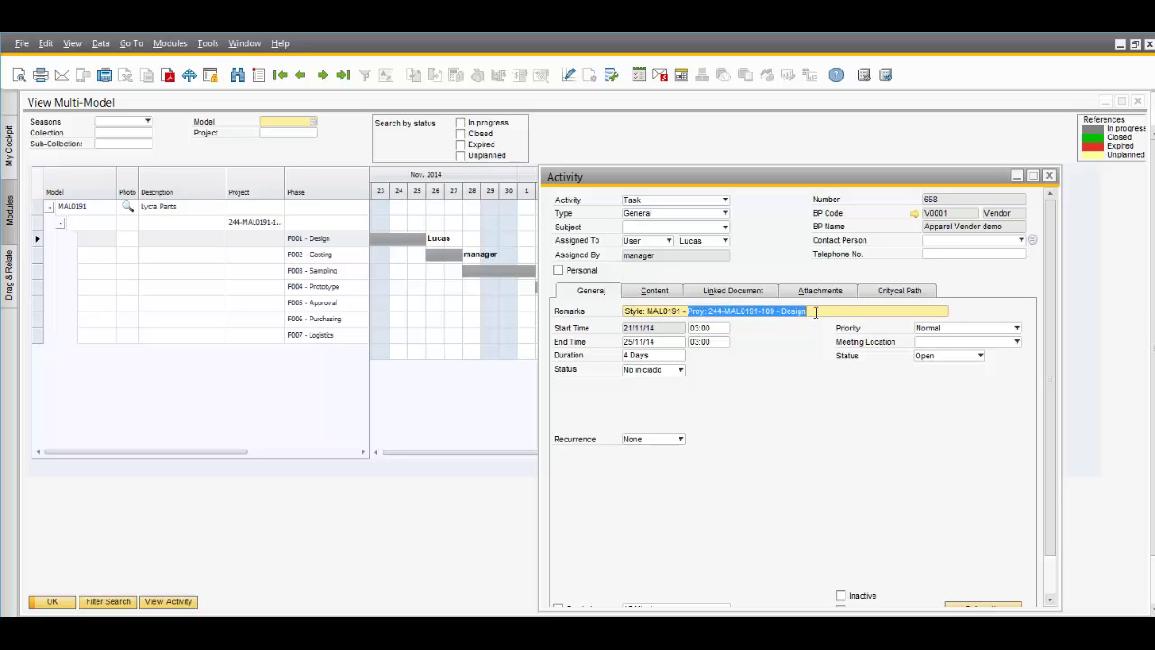
Enter WORKING ON THE DESIGN as the content note of the Design activity.
left_click(652, 293)
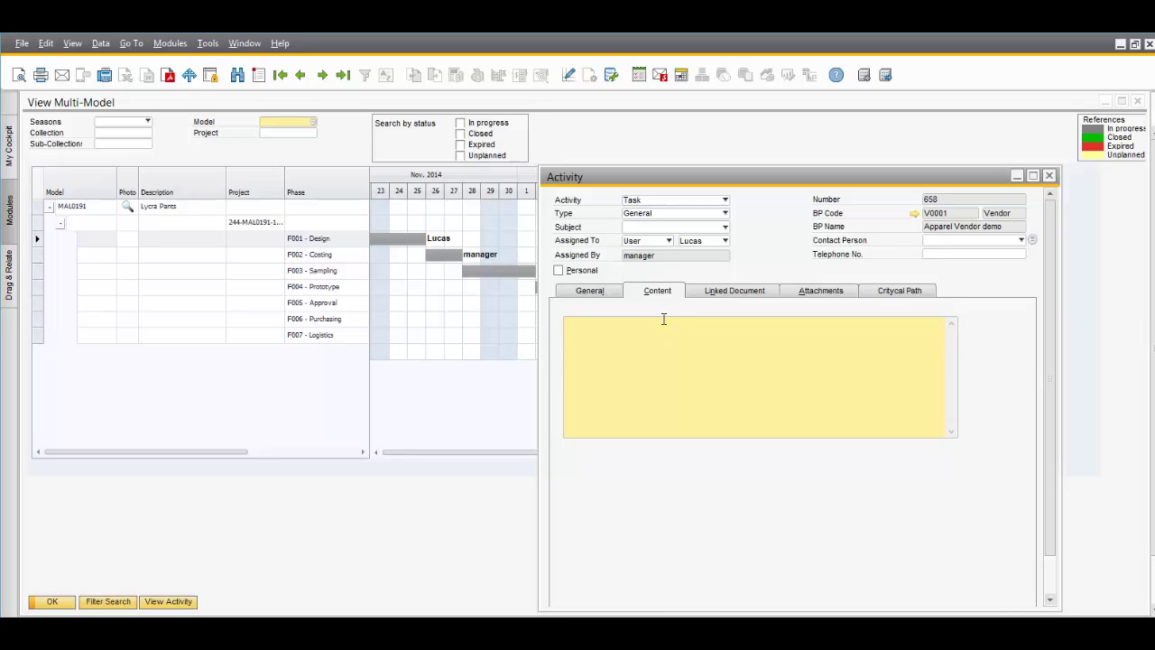
type("wo")
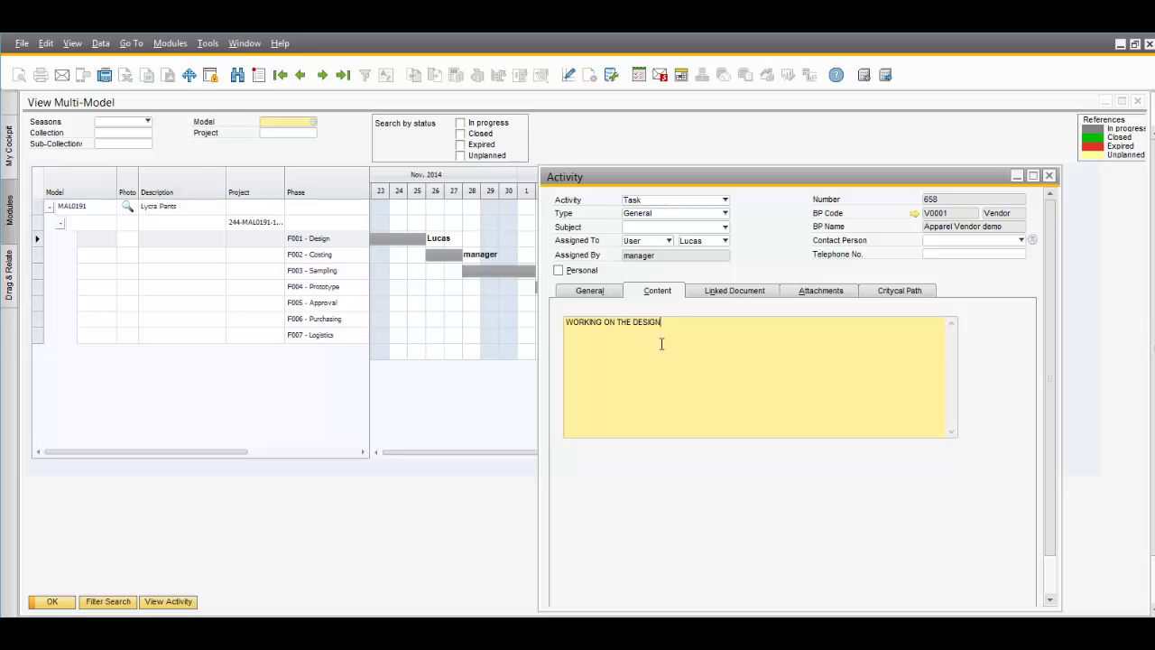
Check the Design activity's linked document types and attachments, and save and close the activity.
left_click(764, 294)
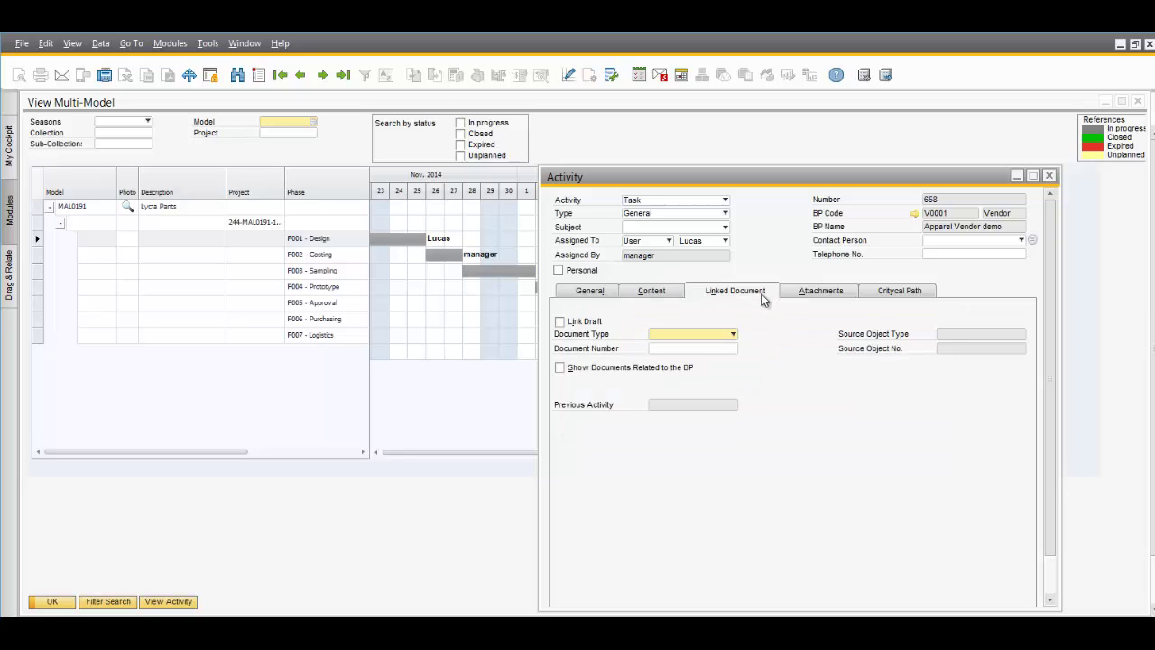
left_click(711, 335)
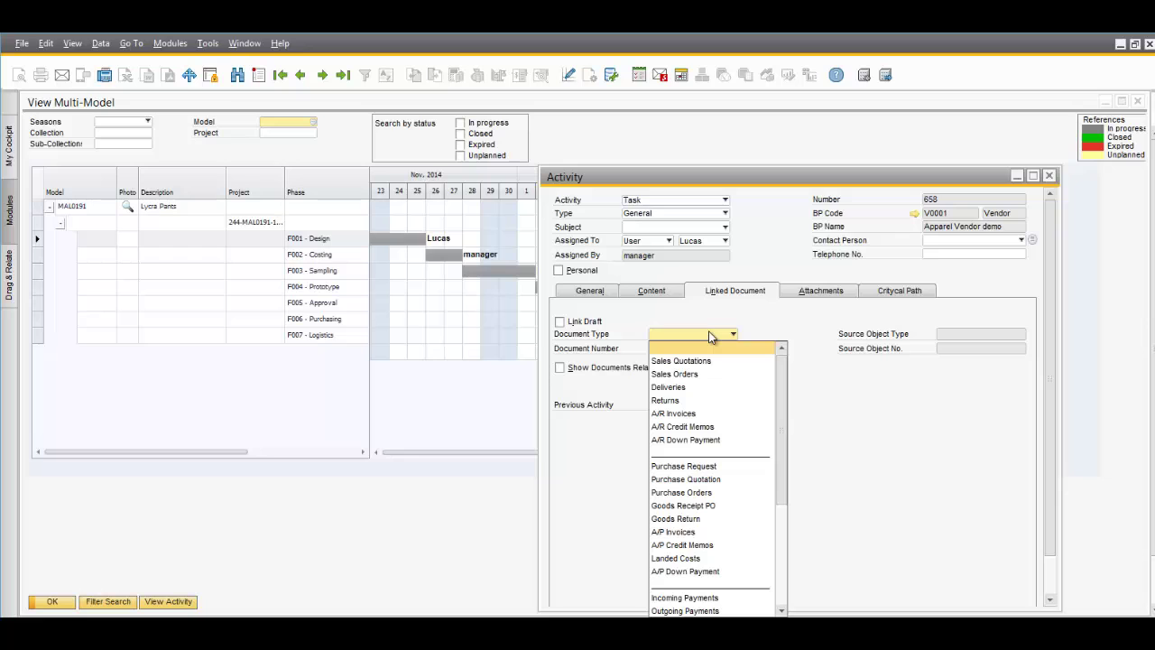
left_click(709, 336)
left_click(818, 301)
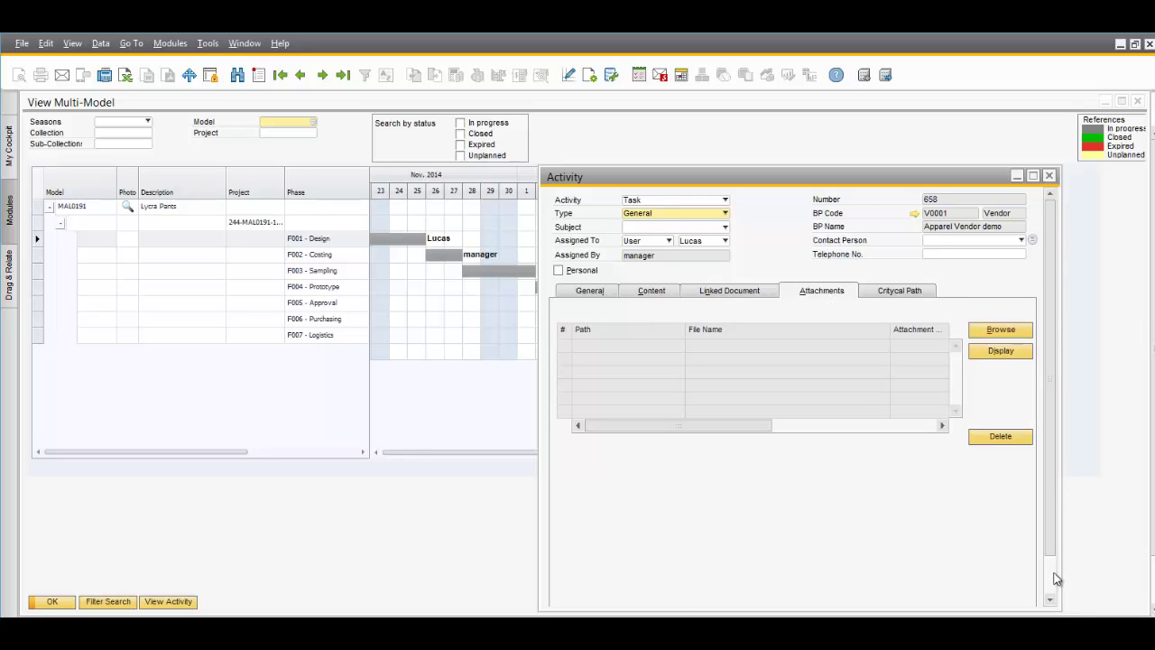
scroll(1056, 579, "down", 1)
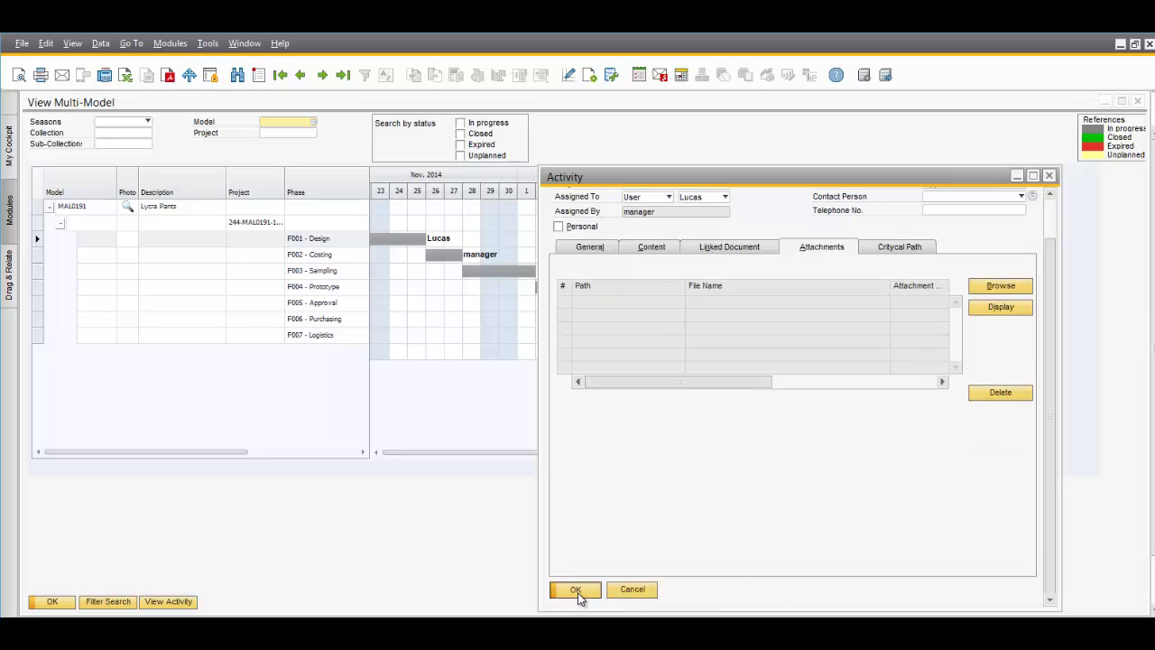
left_click(576, 592)
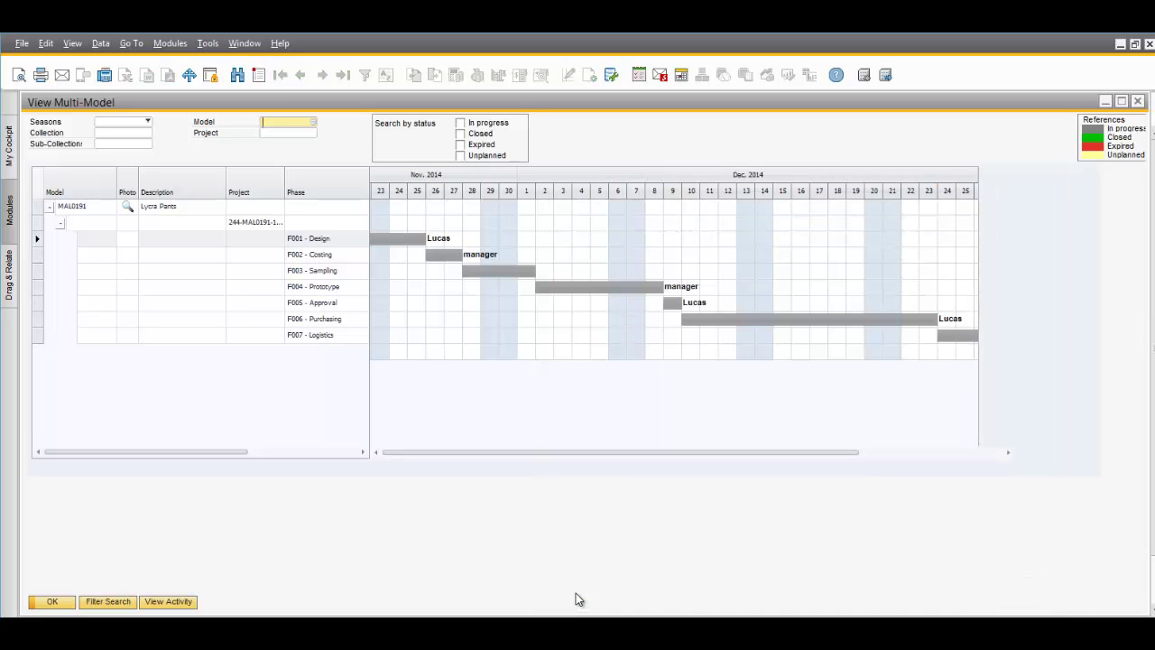
Return to the product and examine the F001 - Design phase in its Critical Path Overview.
left_click(54, 604)
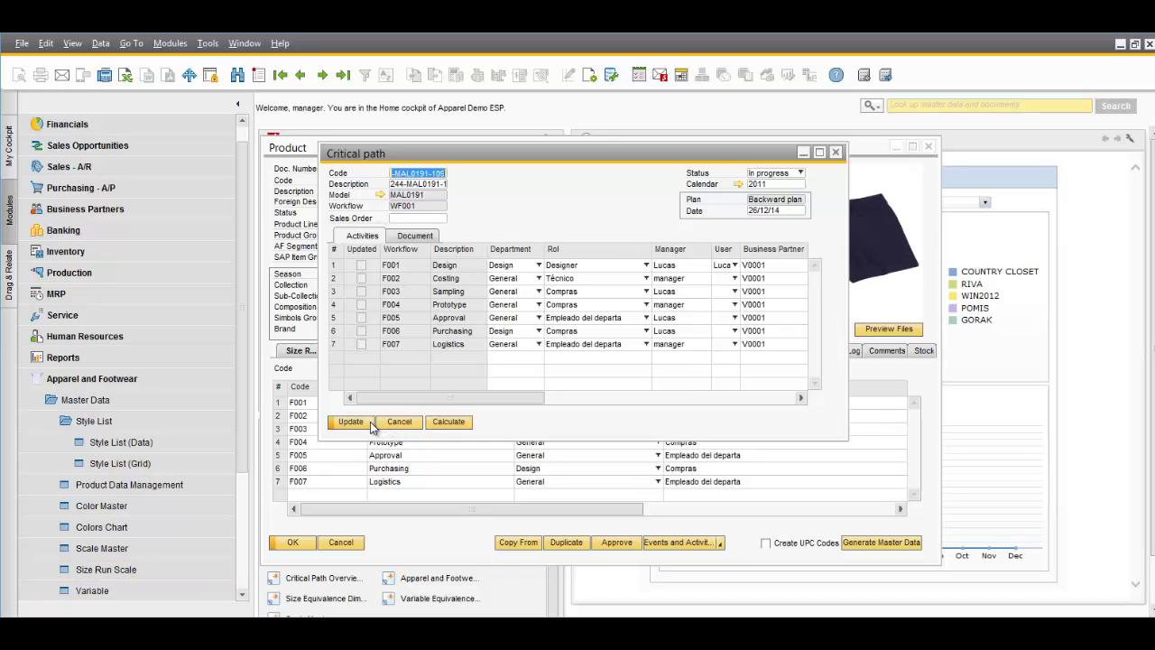
left_click(391, 425)
right_click(679, 303)
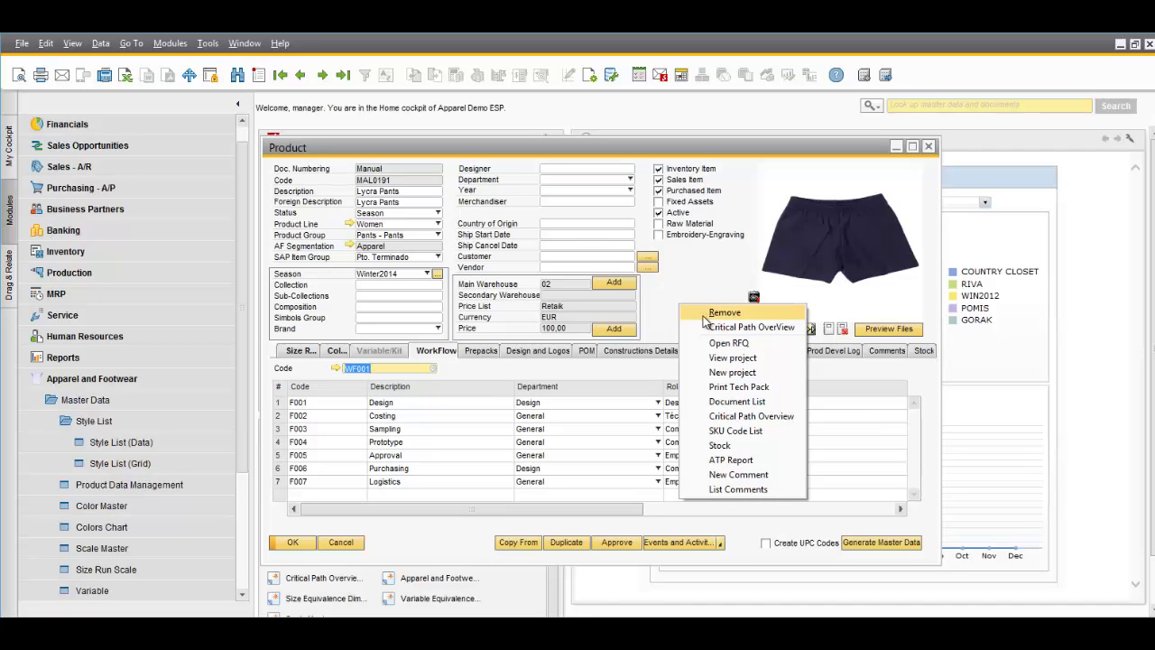
left_click(729, 417)
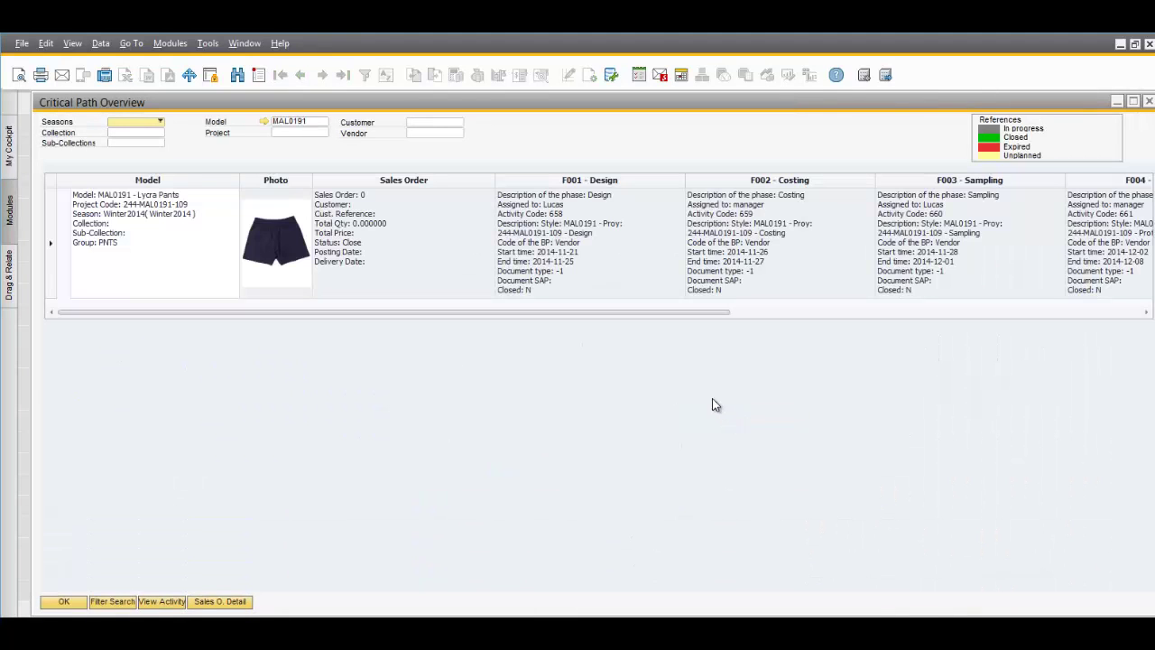
left_click(509, 274)
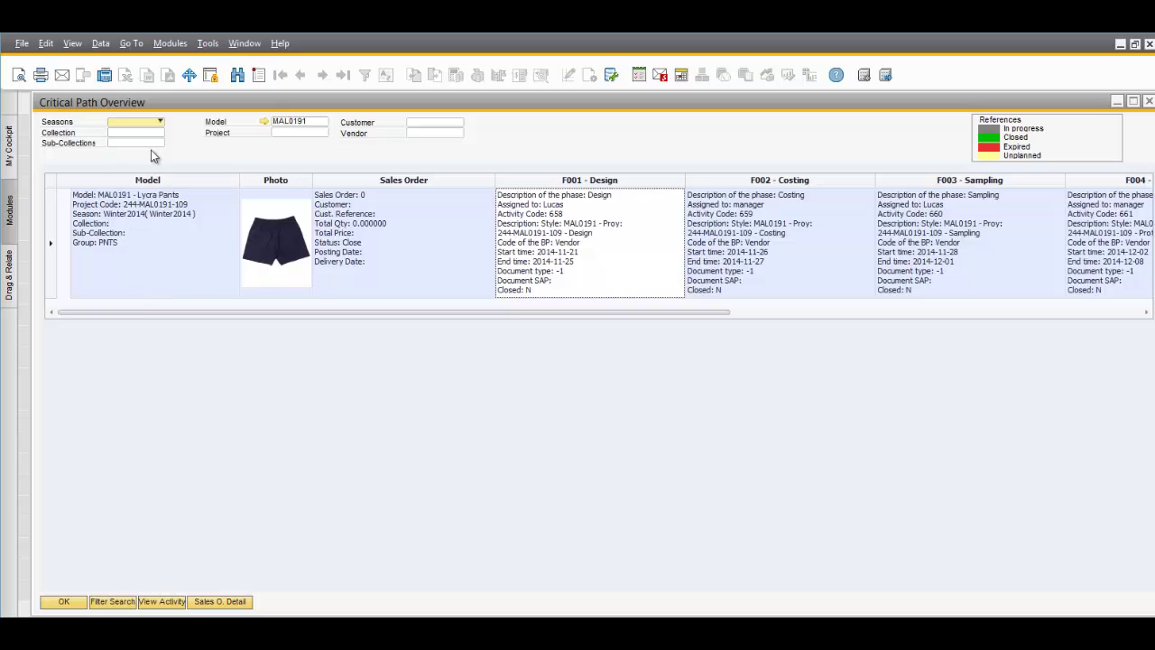
left_click(1150, 105)
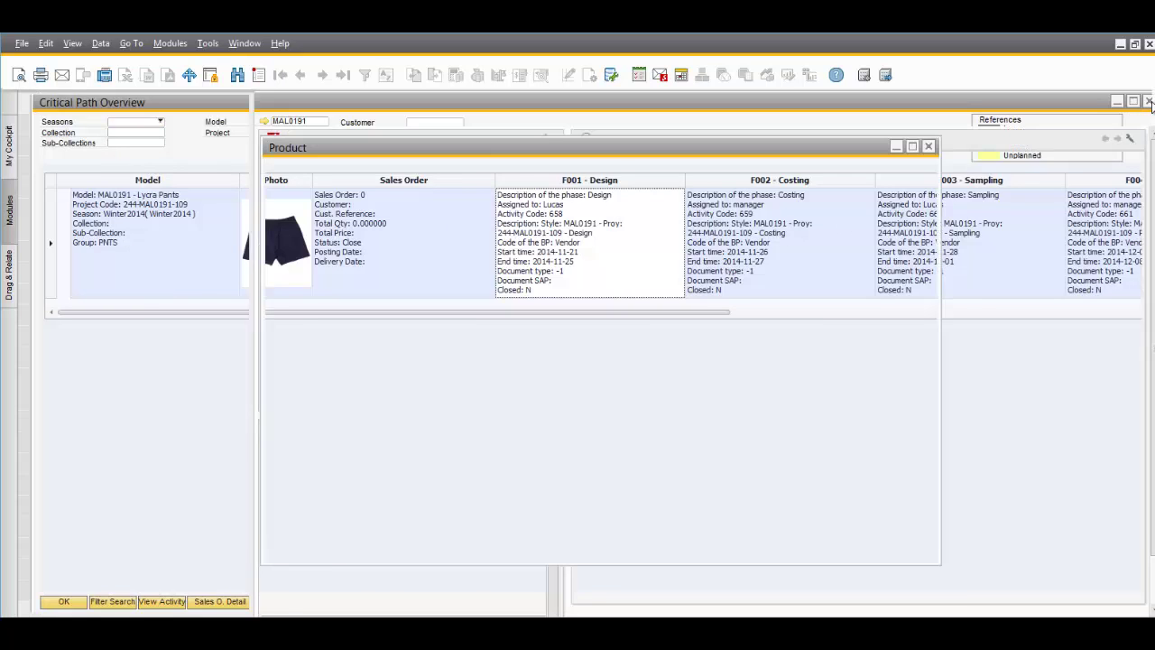
Show the product's events and activities, and widen the Remarks column to read each activity's full phase description.
left_click(720, 542)
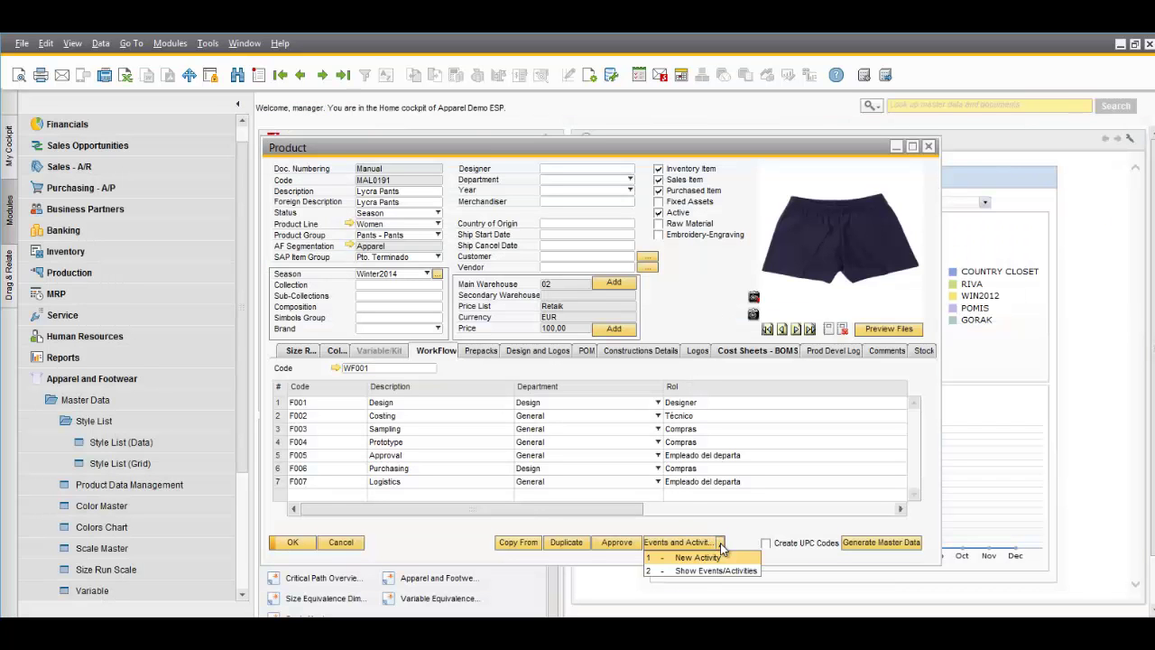
left_click(716, 570)
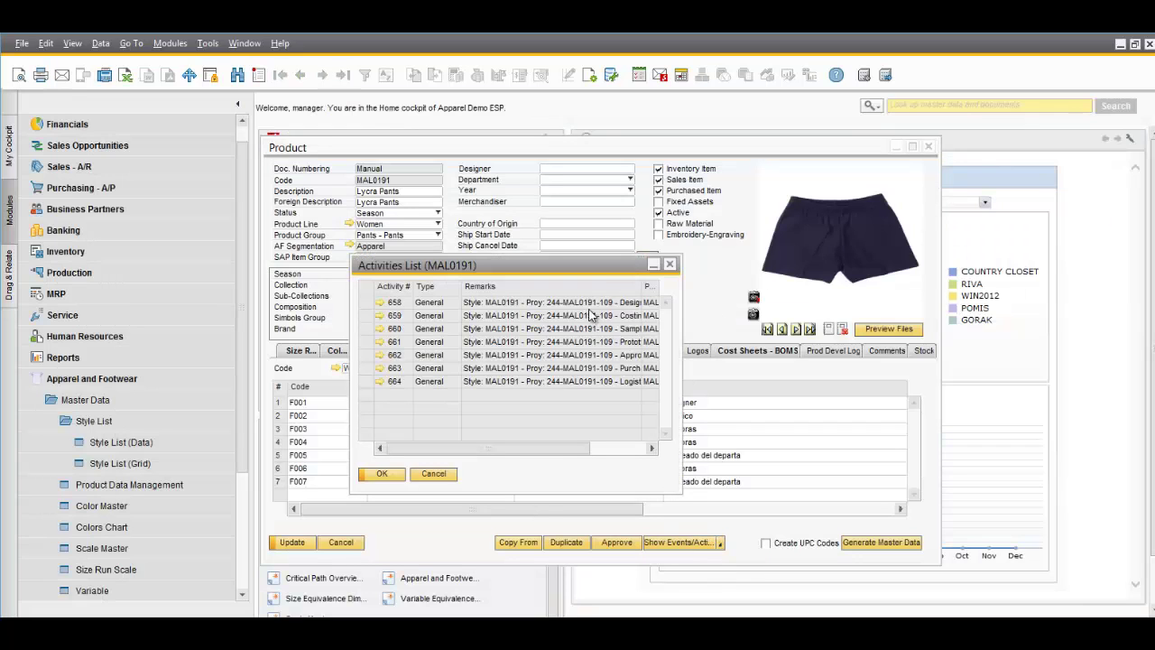
left_click_drag(523, 450, 544, 449)
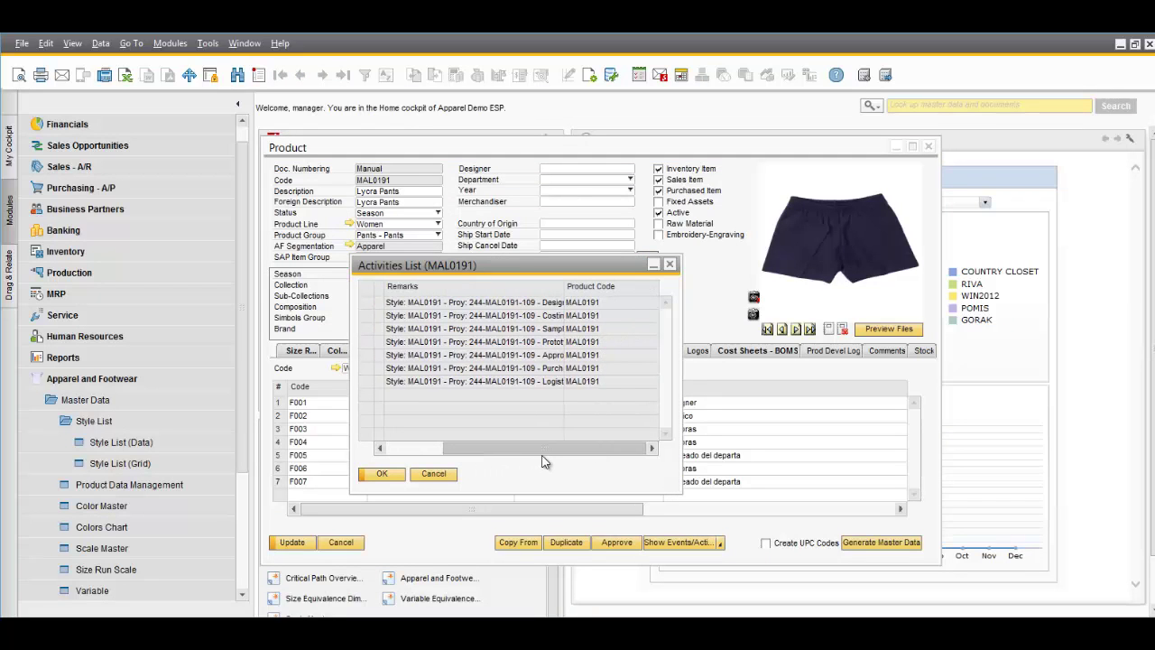
left_click_drag(564, 286, 605, 294)
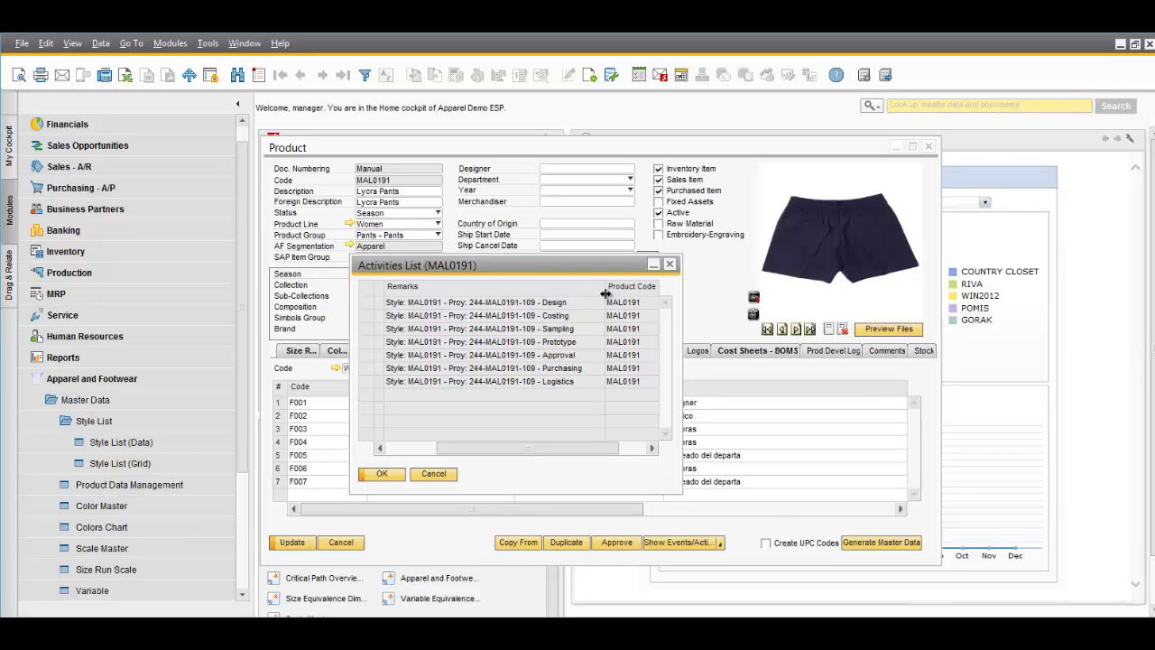
left_click(432, 478)
left_click(432, 476)
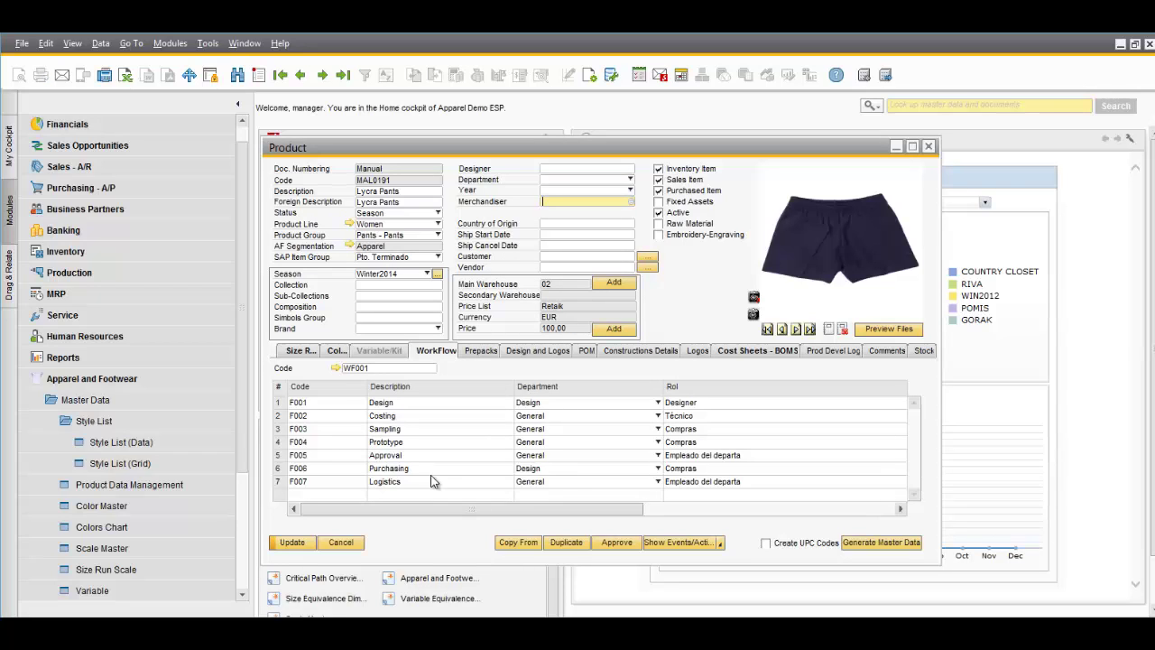
View the product's project 244-MAL0191-109 and open the activity linked to its F001 - Design phase.
right_click(701, 289)
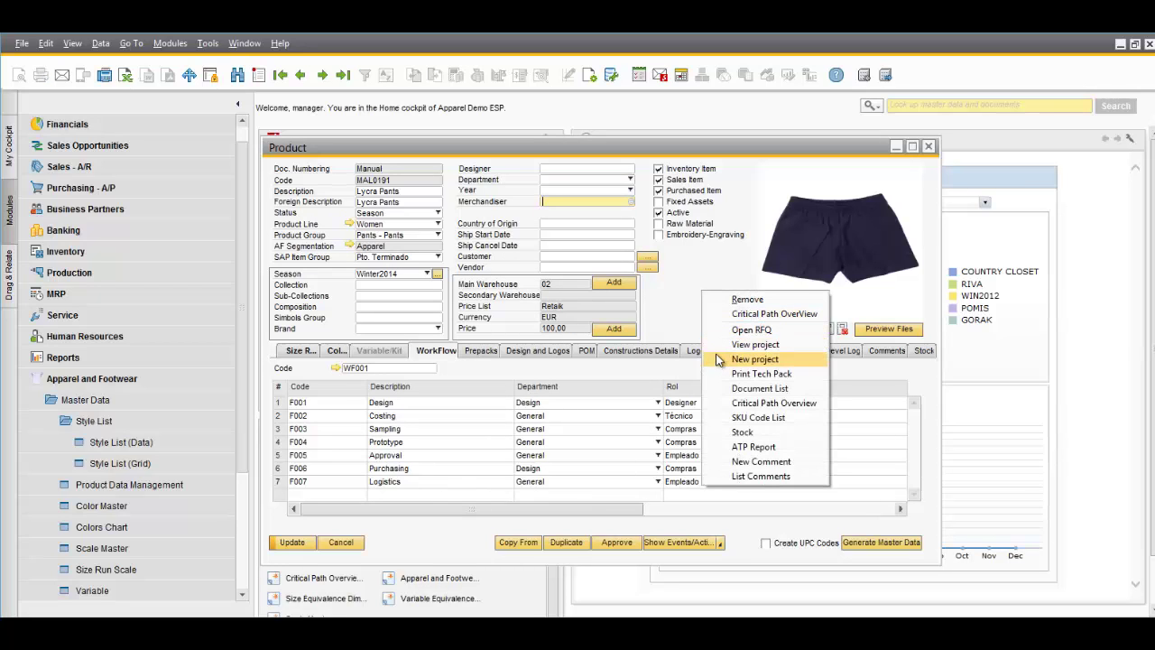
left_click(720, 347)
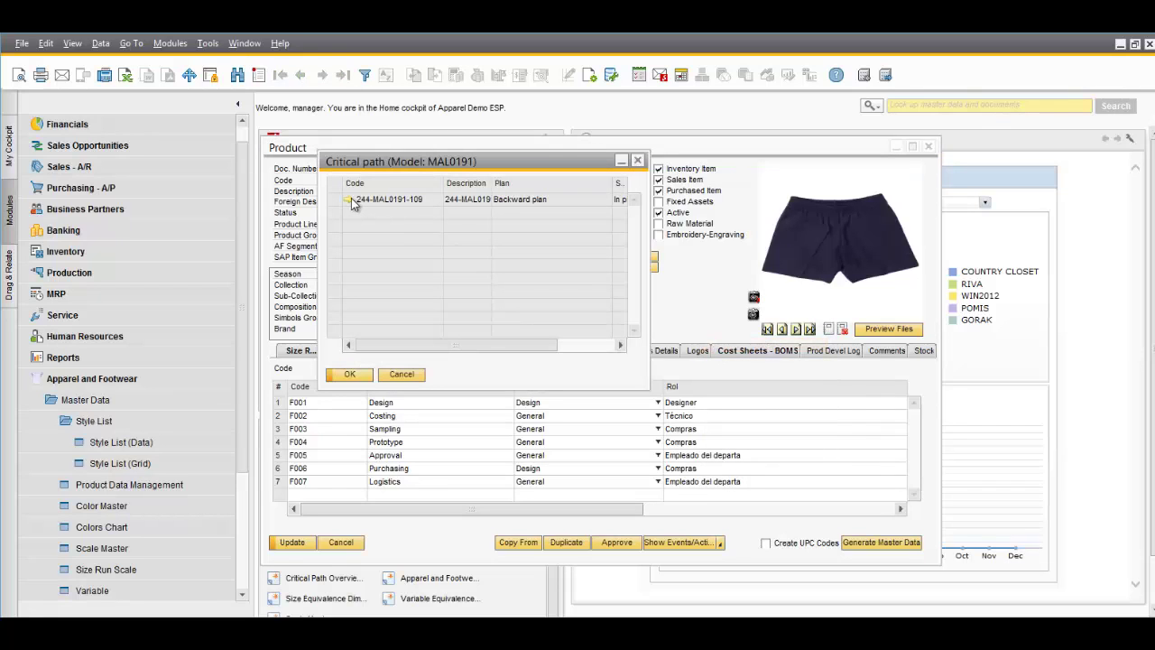
left_click(351, 200)
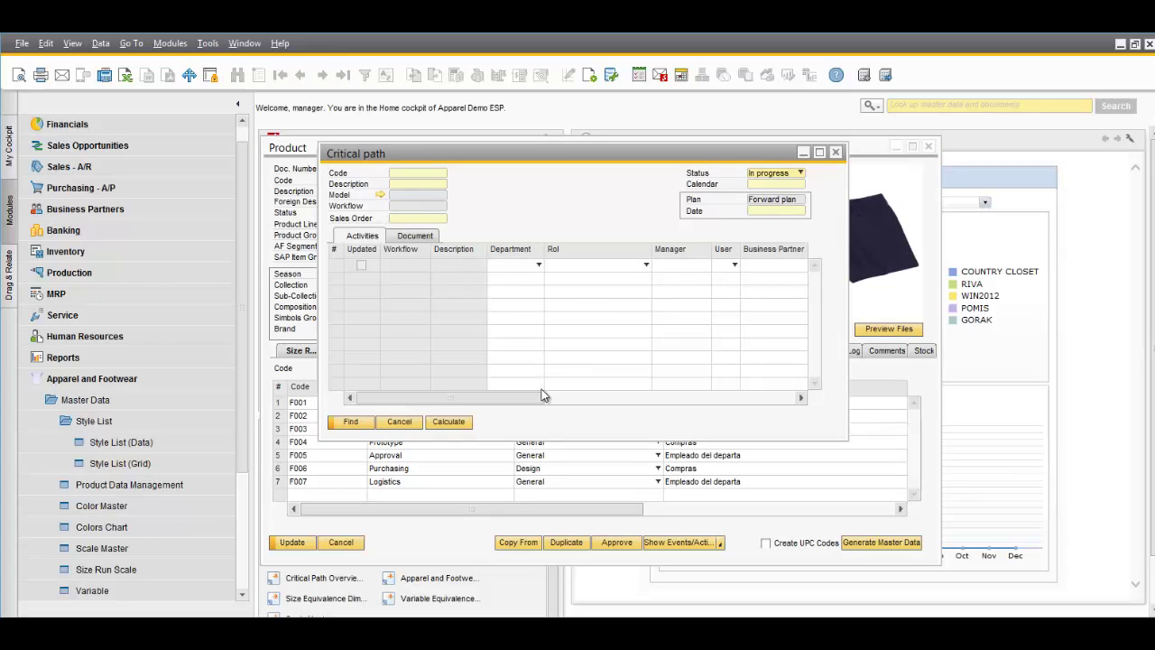
left_click_drag(544, 399, 703, 397)
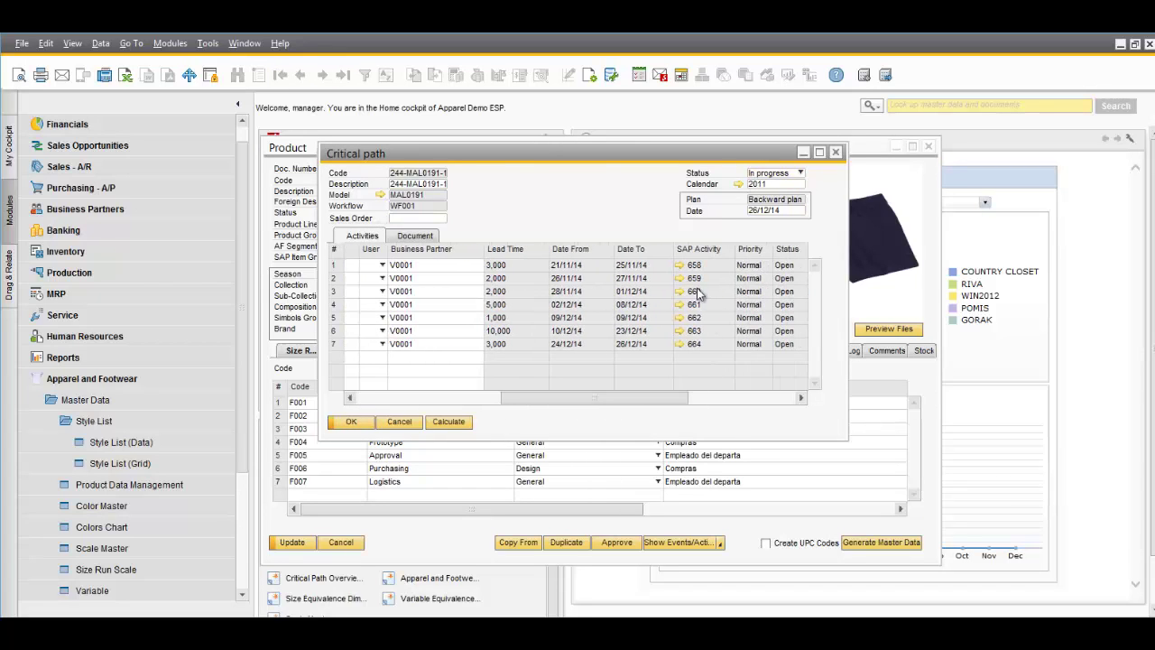
left_click(679, 265)
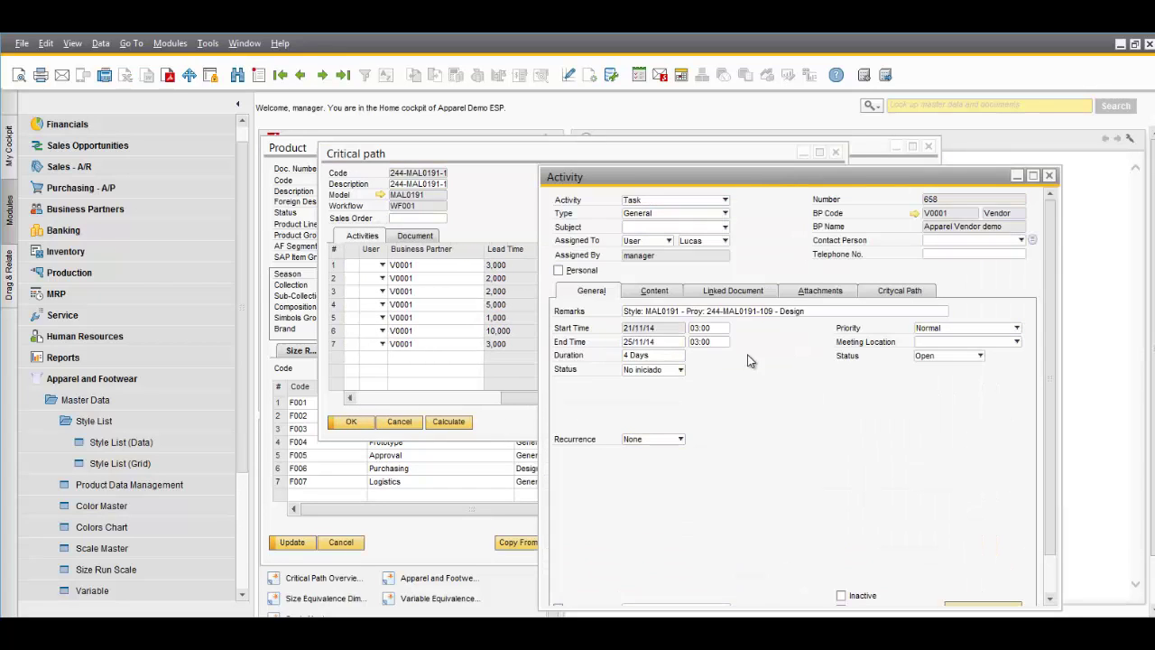
Mark the Design activity as Closed, save it irreversibly, and return to the product.
left_click_drag(763, 179, 708, 126)
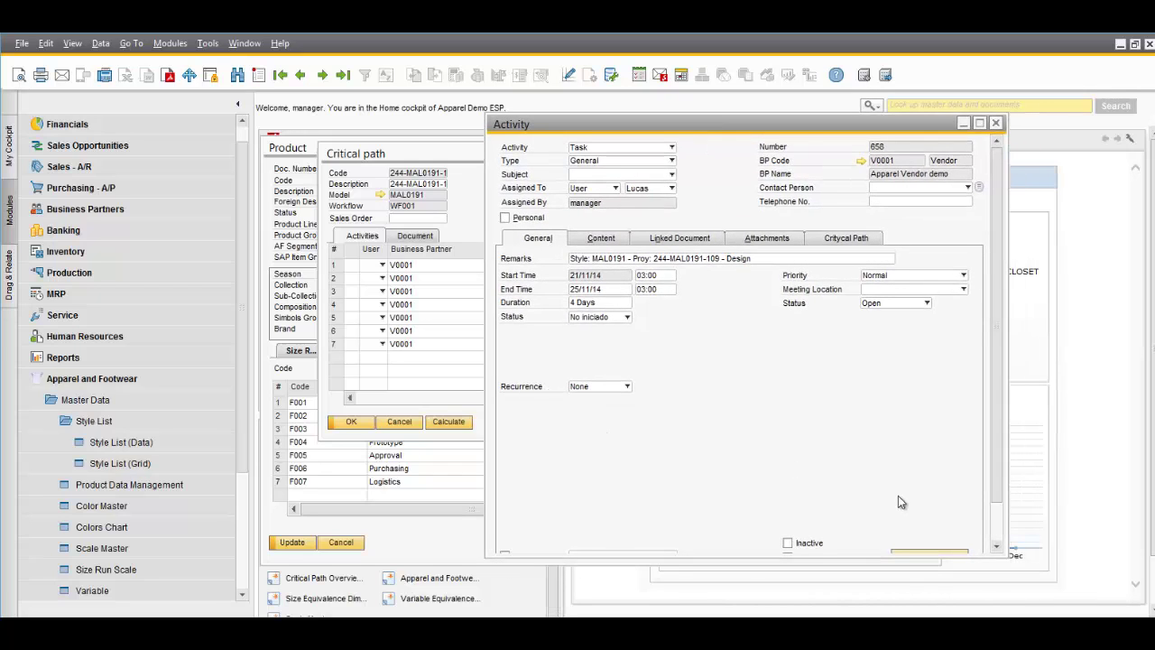
scroll(1002, 528, "down", 2)
left_click(798, 513)
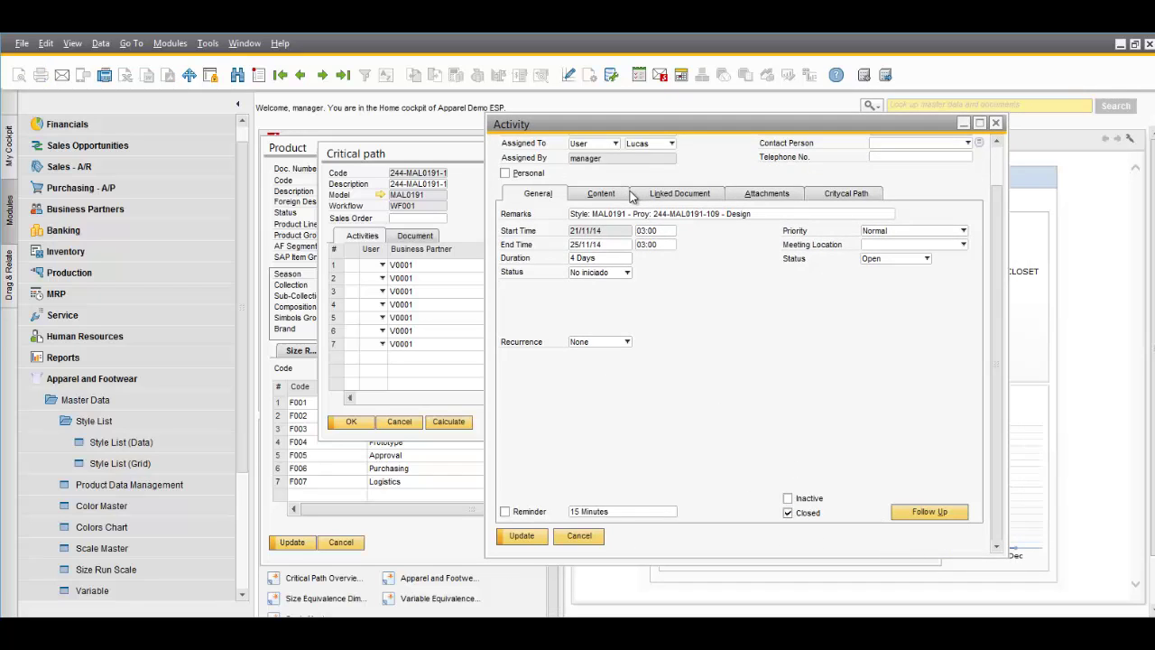
left_click(532, 536)
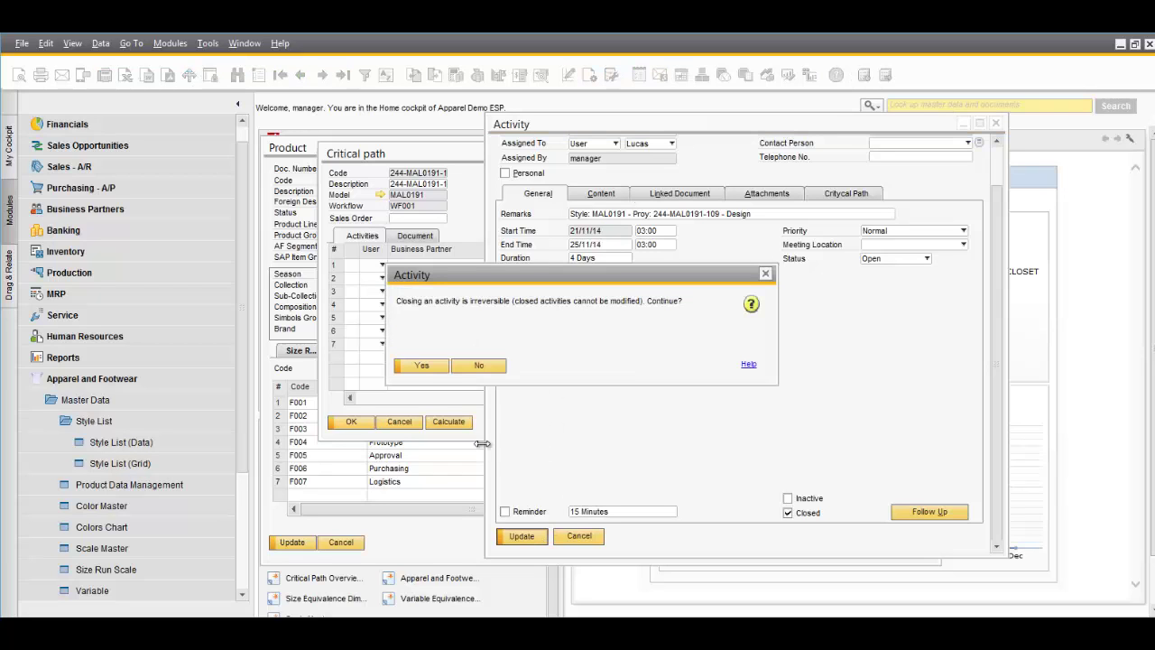
left_click(422, 368)
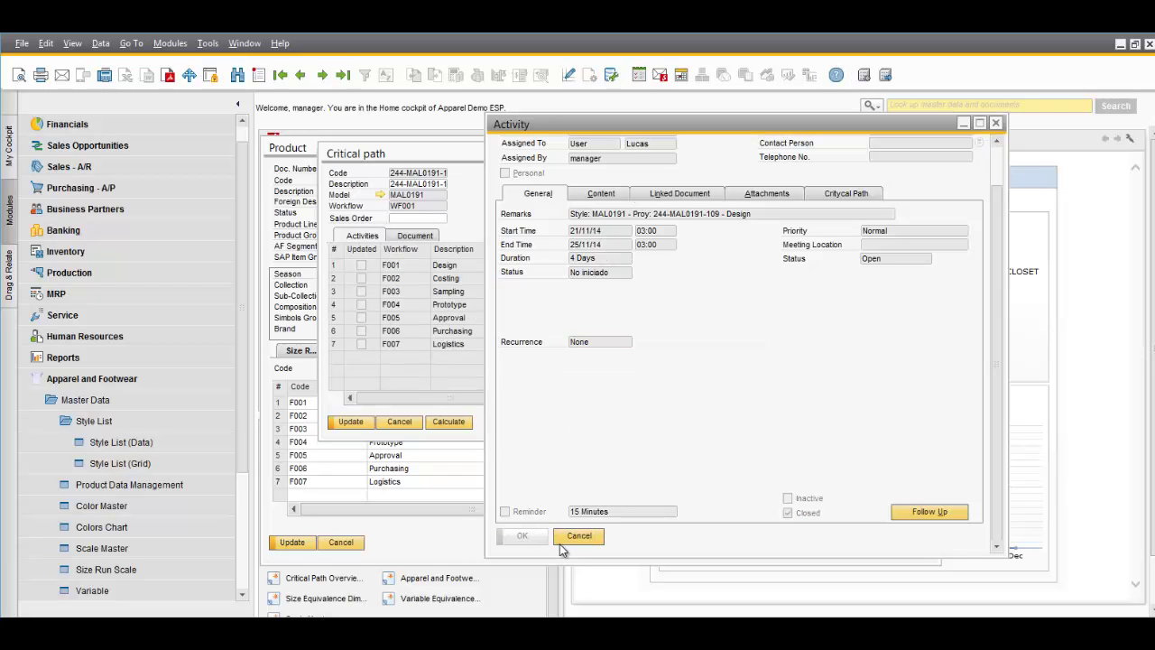
left_click(560, 540)
left_click(400, 424)
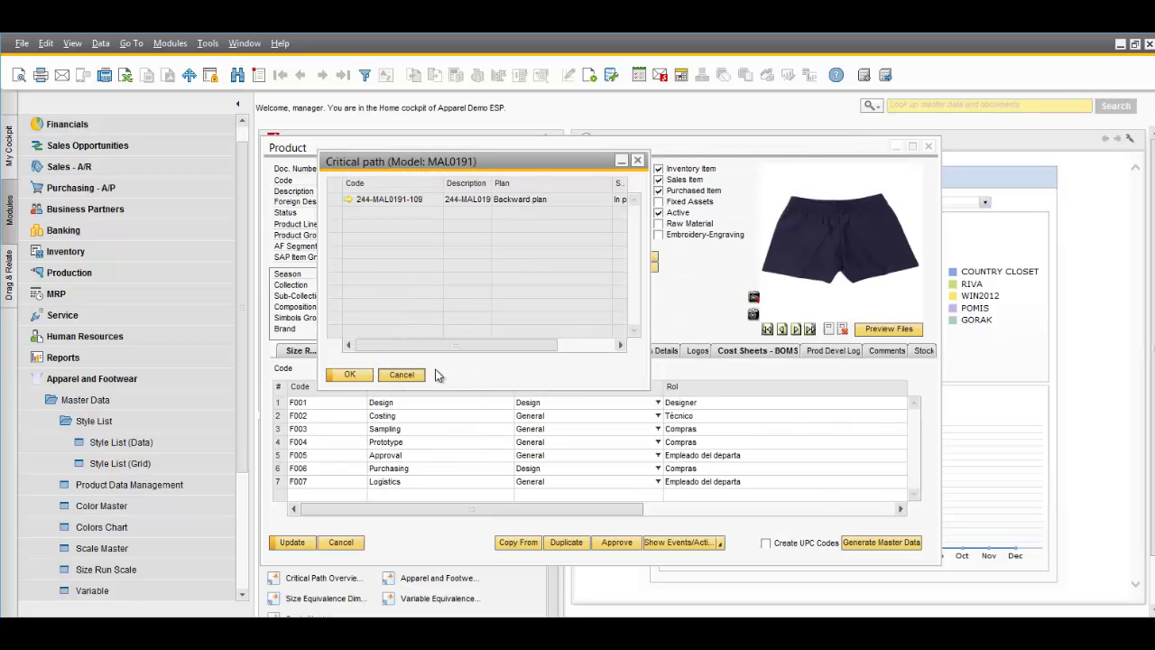
key("Escape")
Check the F001 - Design phase's status in the Critical Path Overview, and update the product.
right_click(696, 308)
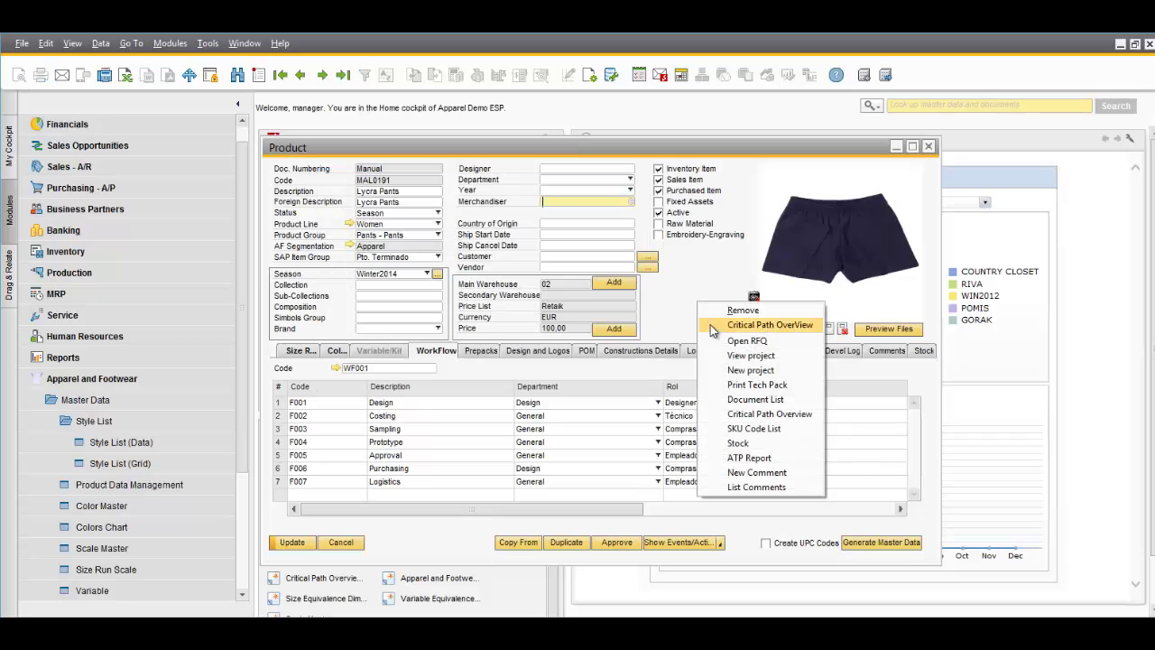
left_click(728, 419)
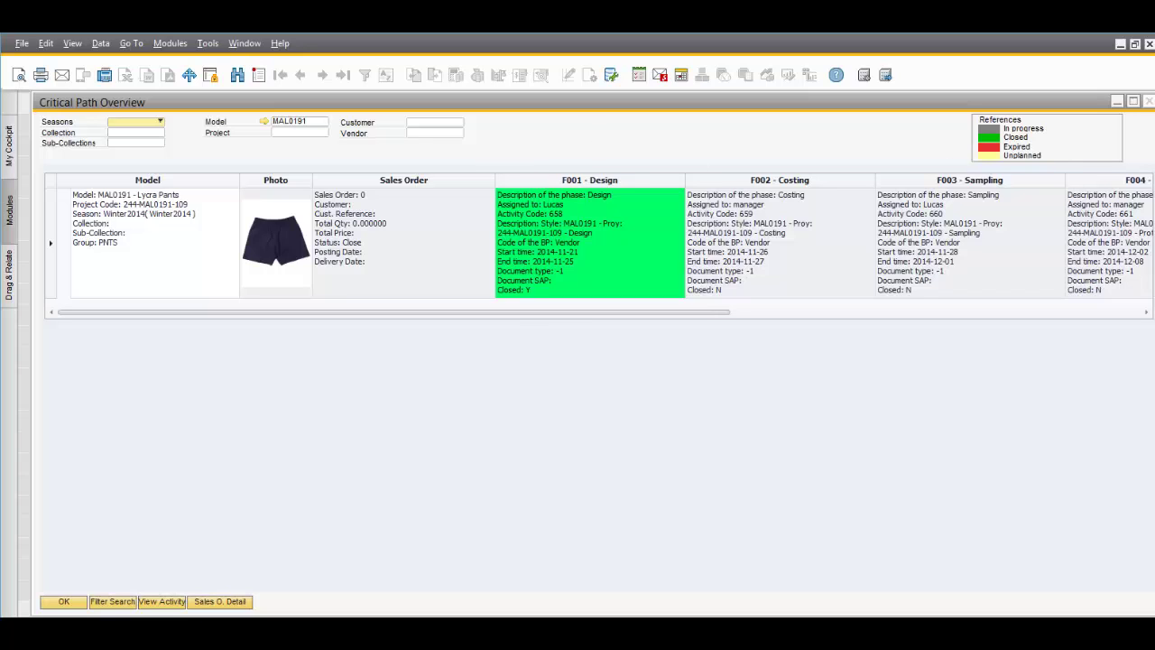
left_click(1147, 123)
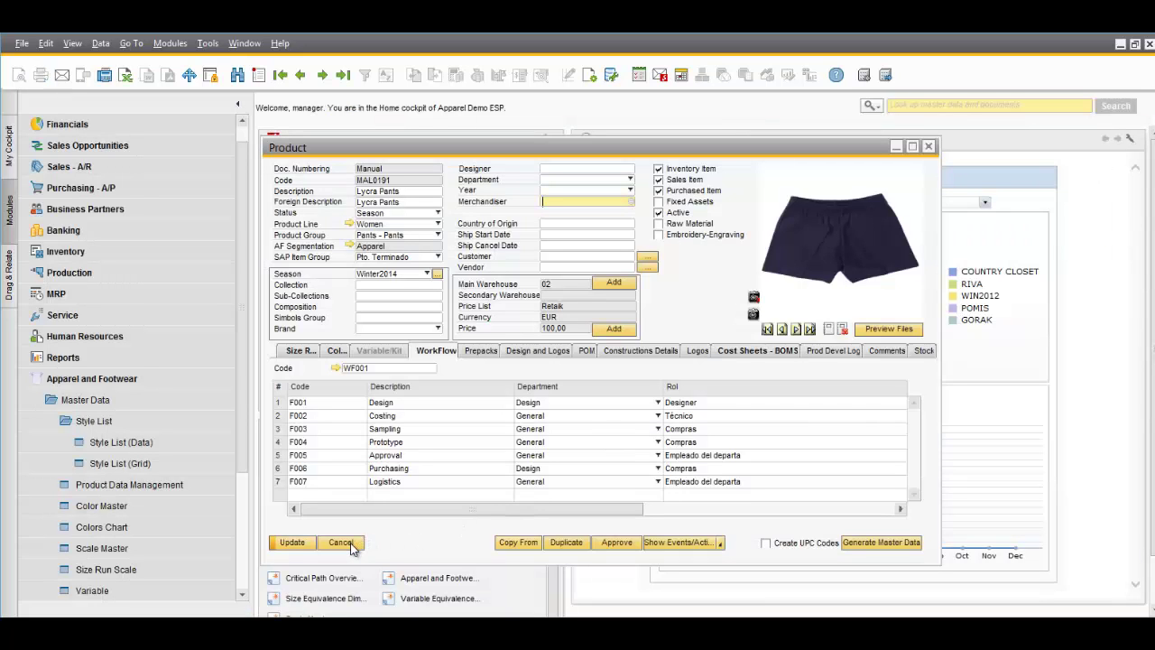
left_click(285, 544)
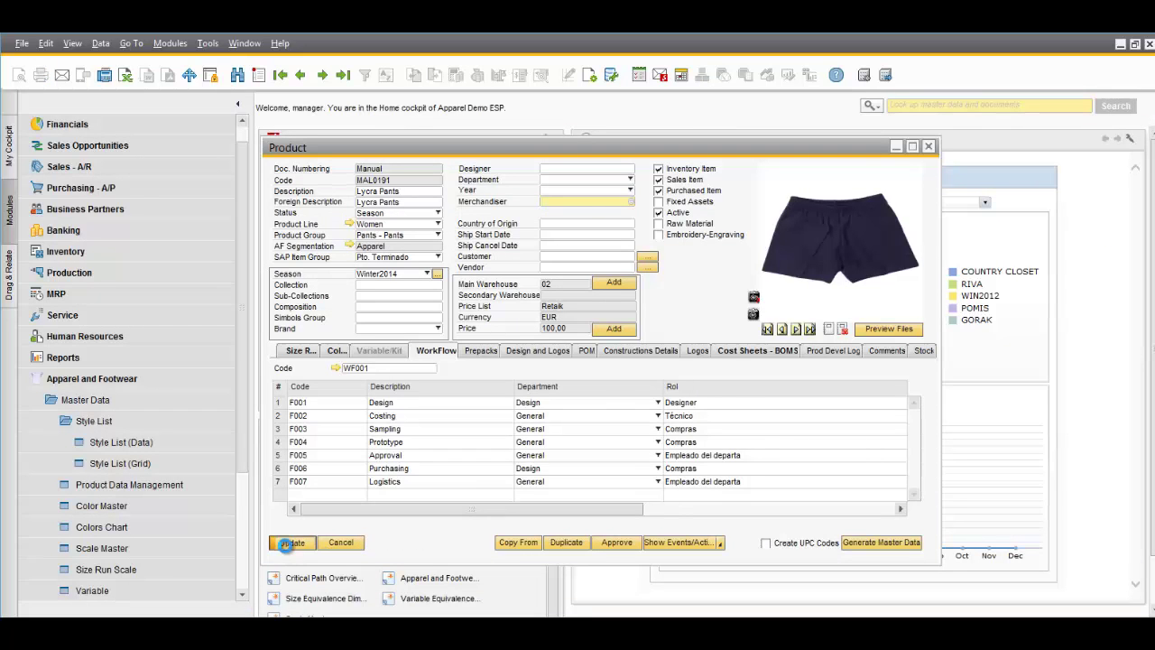